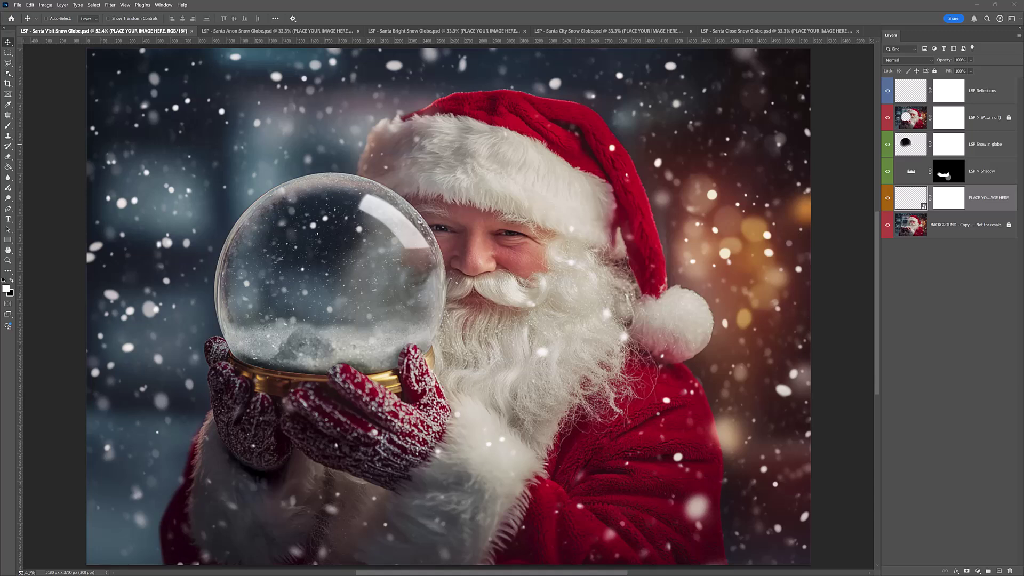
Review the Santa Anon, Bright, City and Close snow globe templates, each fitted to the screen, and return to the Santa Visit template
left_click(297, 31)
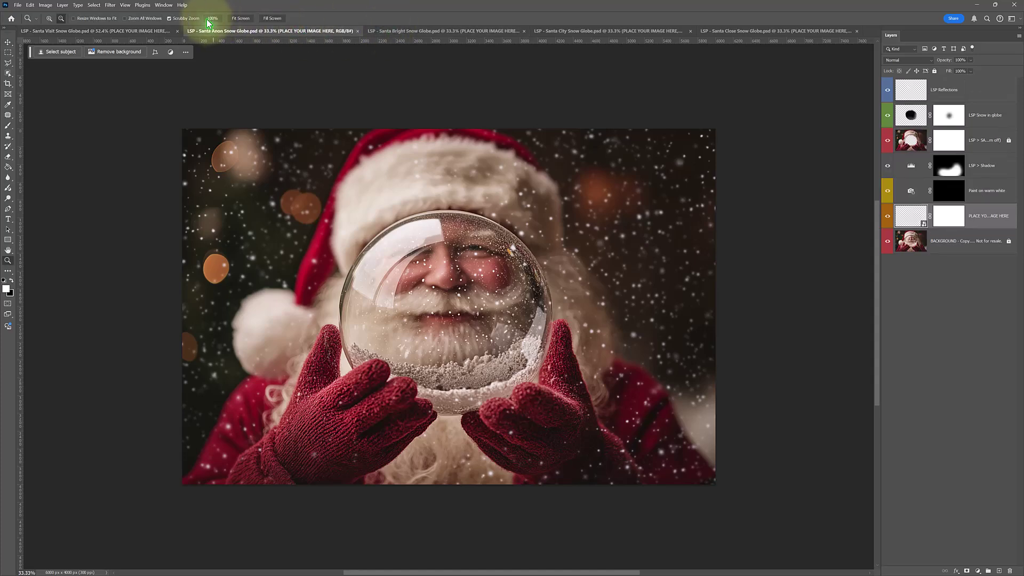
left_click(239, 18)
left_click(400, 29)
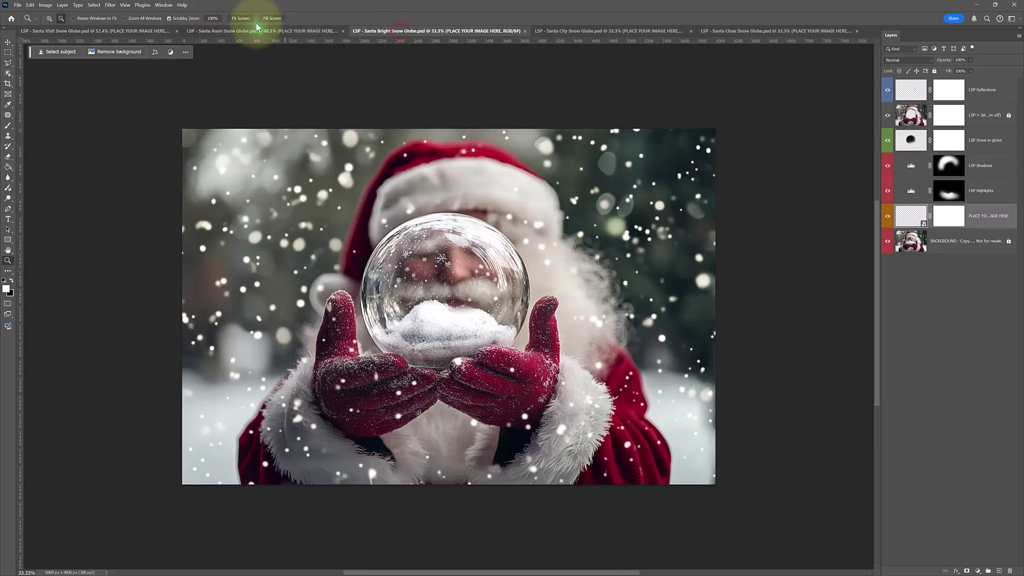
left_click(237, 18)
left_click(553, 29)
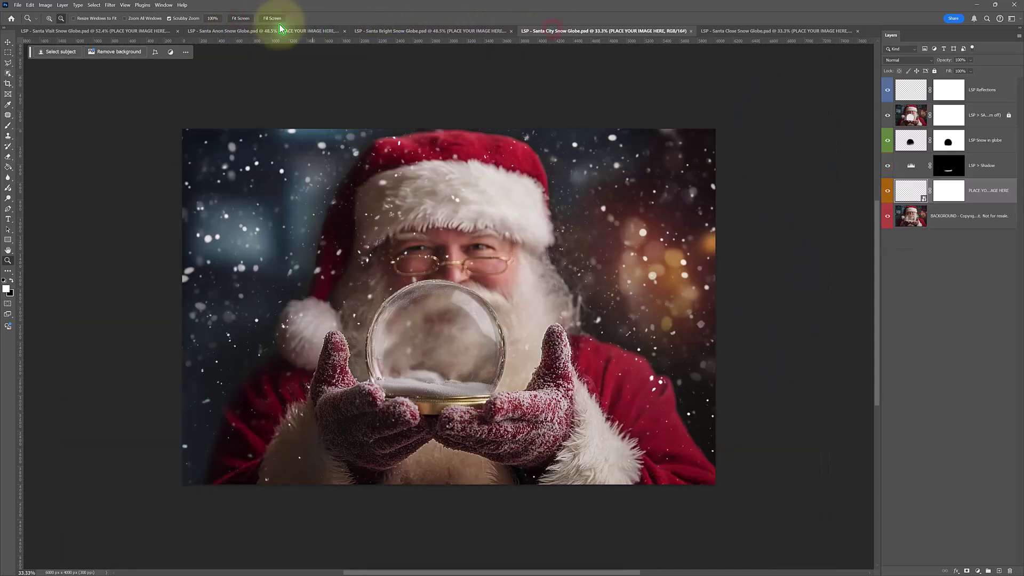
left_click(240, 18)
left_click(730, 30)
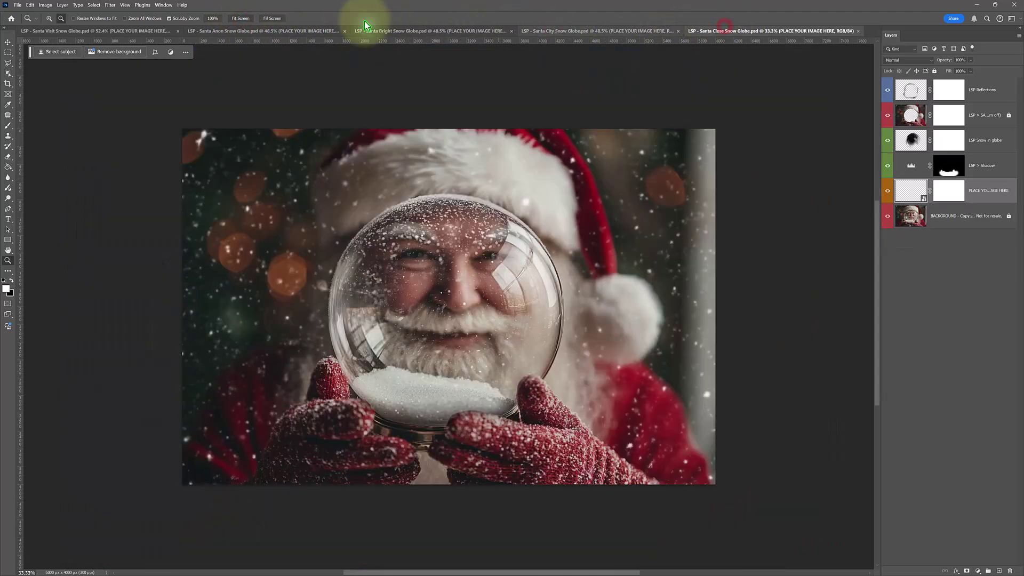
left_click(239, 19)
left_click(138, 32)
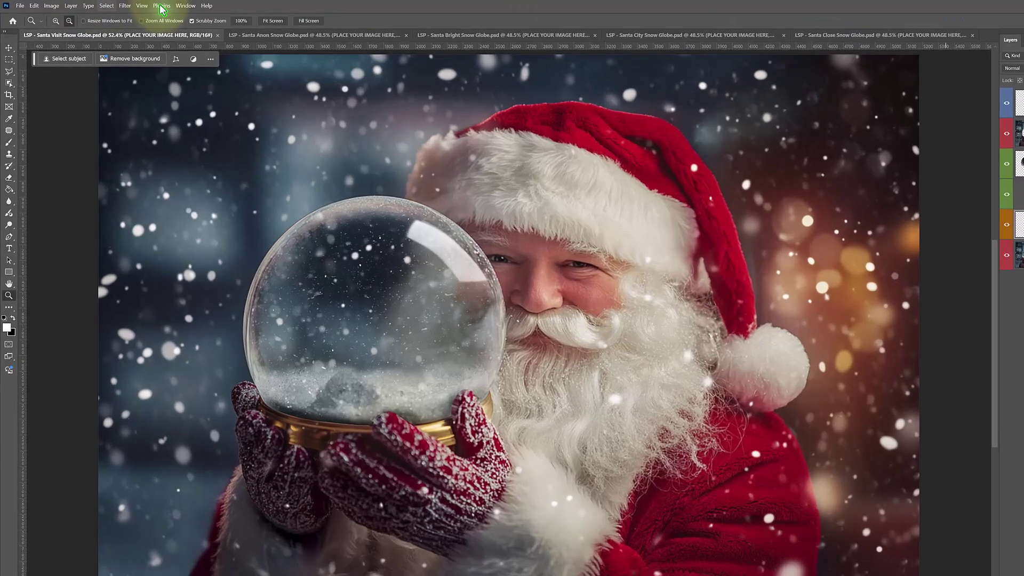
Widen the Layers panel until the full layer names fit, and select the PLACE YOUR IMAGE HERE layer
left_click(160, 6)
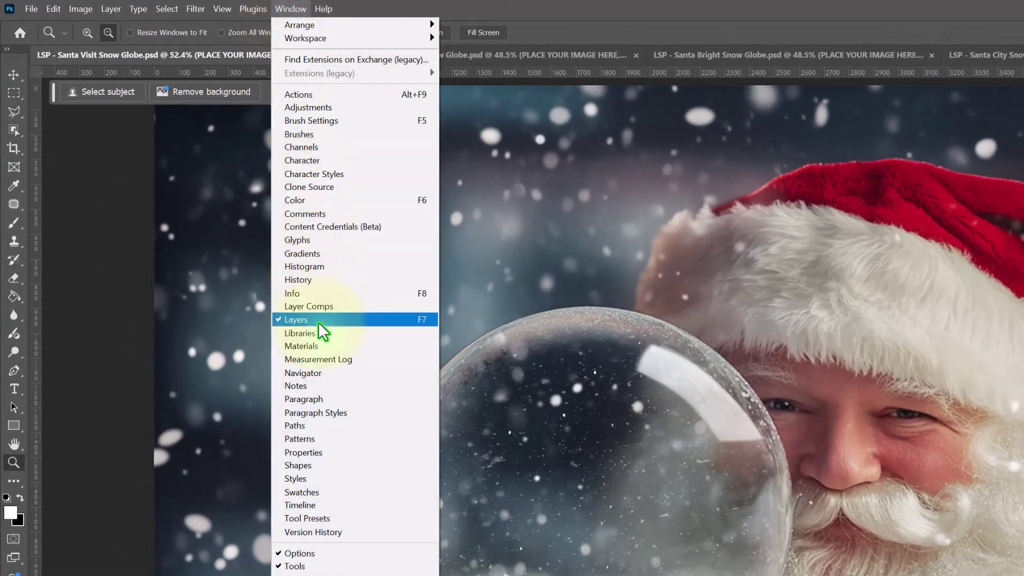
left_click(318, 321)
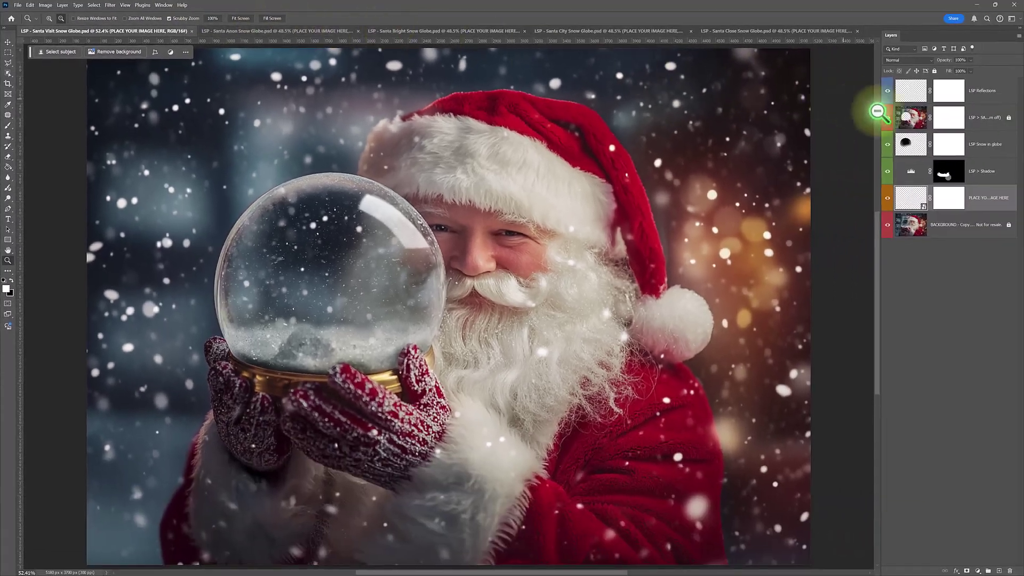
left_click_drag(883, 114, 811, 113)
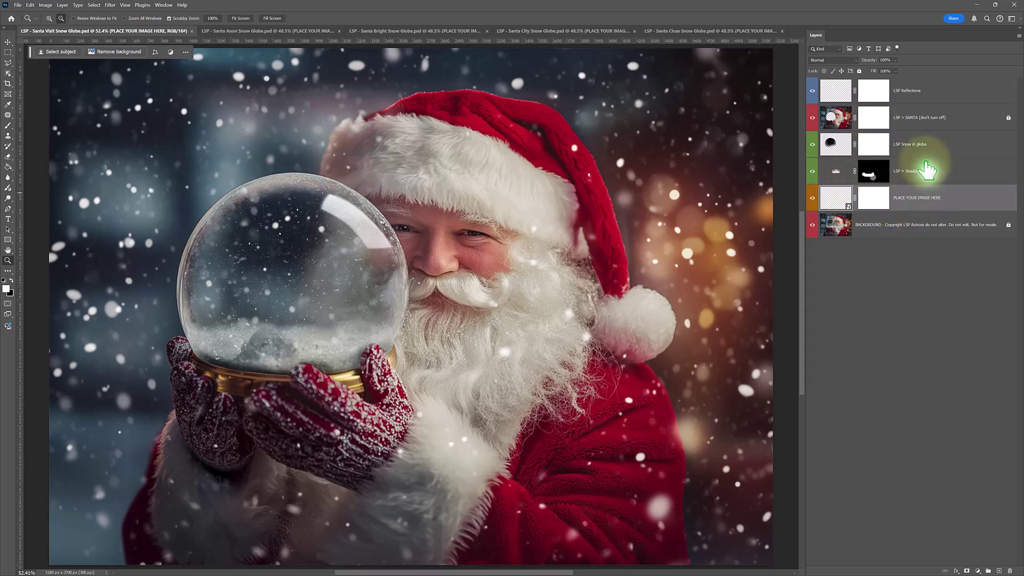
left_click(834, 205)
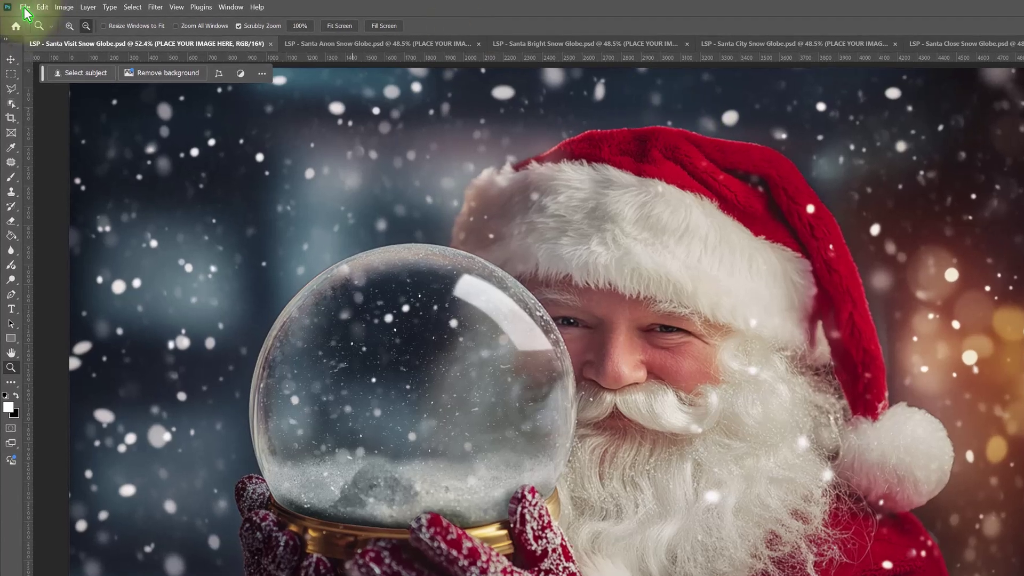
Find the DSC04157 photo in File Explorer's Edited Model Call JPEGS 2024 folder and place it in the Santa Visit template
left_click(25, 8)
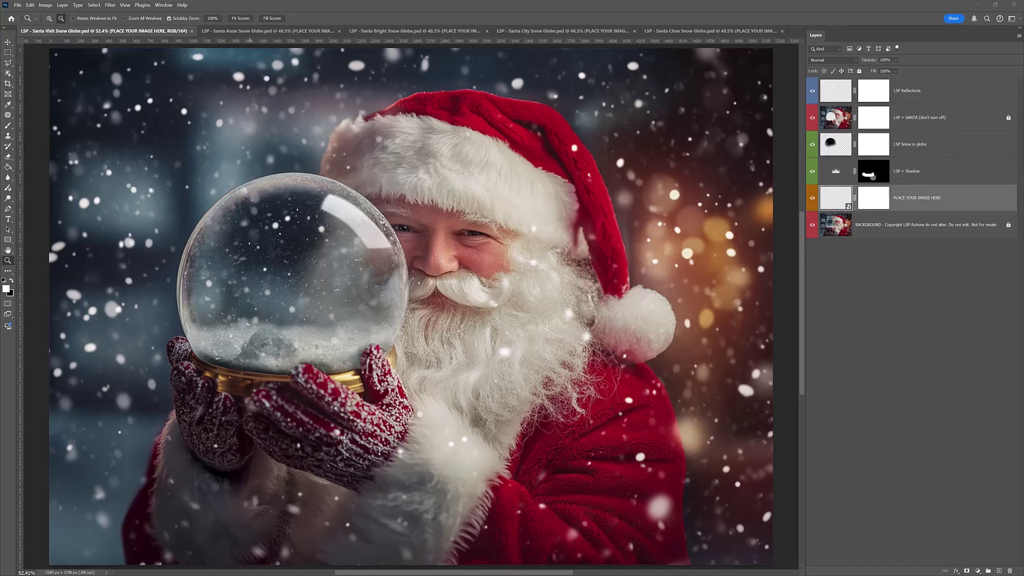
left_click_drag(1, 213, 374, 107)
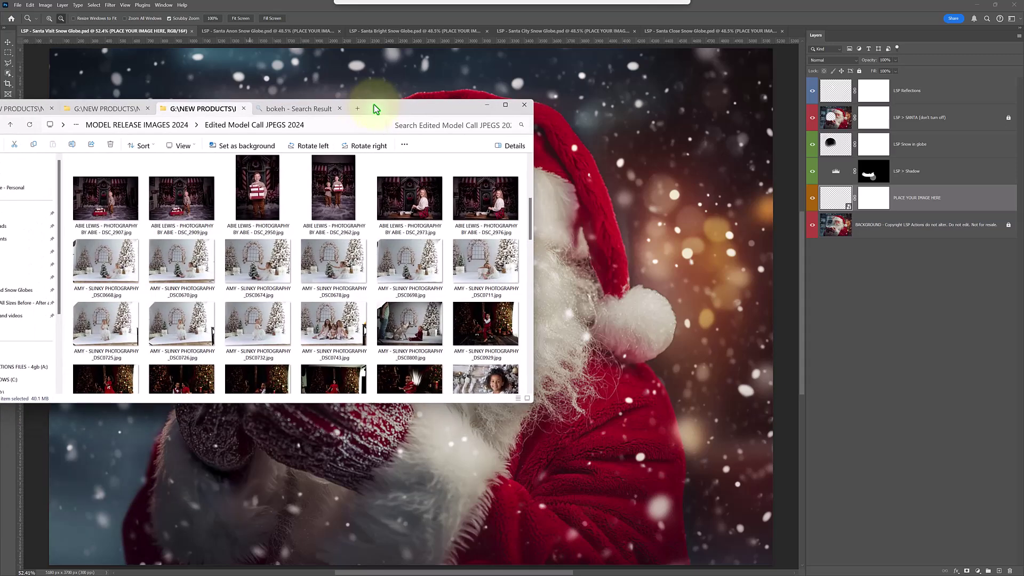
left_click_drag(531, 215, 530, 355)
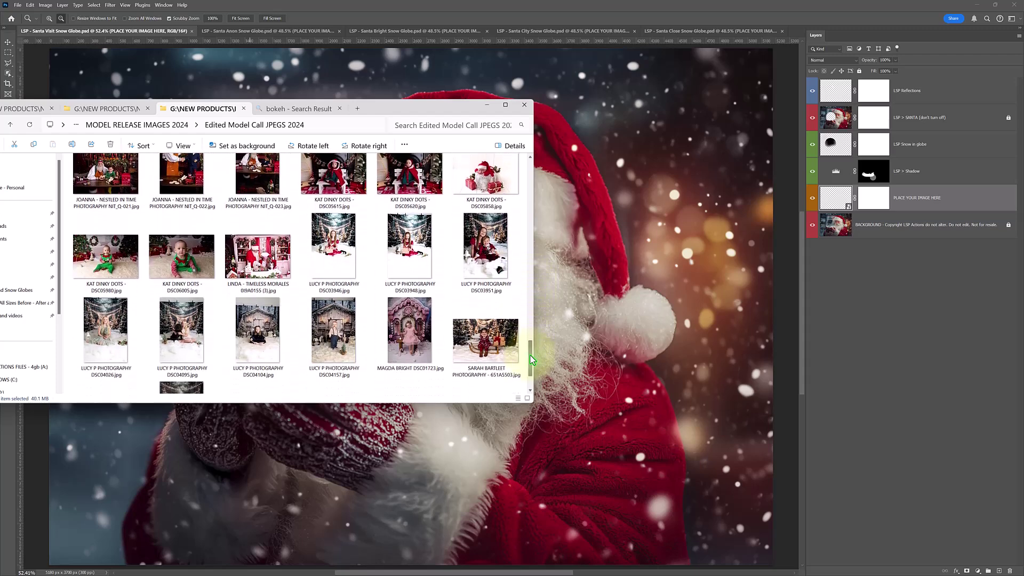
left_click(343, 339)
left_click_drag(351, 344, 563, 298)
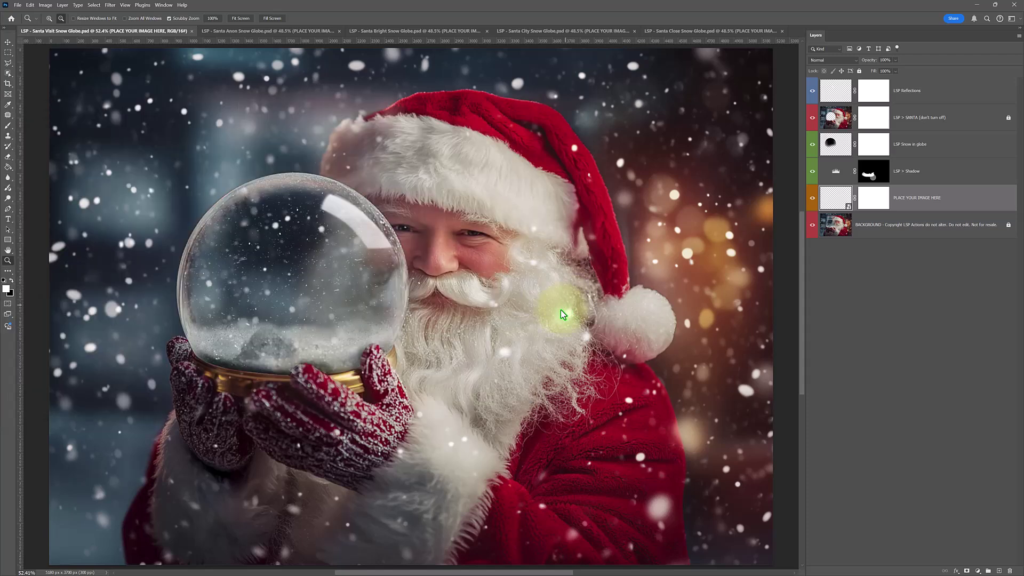
Scale the placed photo to 38.67%, fit the child inside the snow globe, and compare the photo layer hidden and shown
left_click_drag(583, 308, 344, 326)
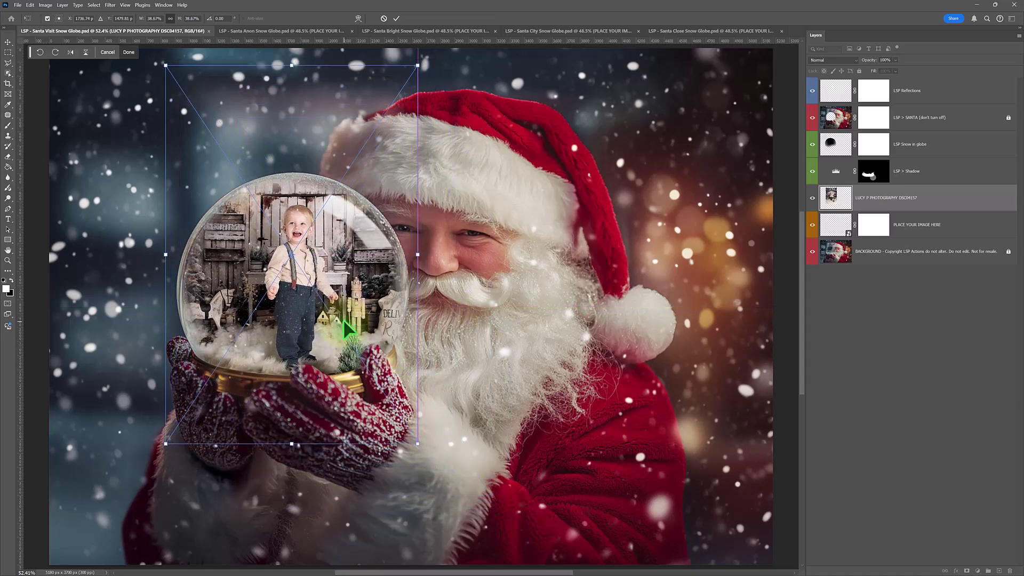
key("Return")
key("z")
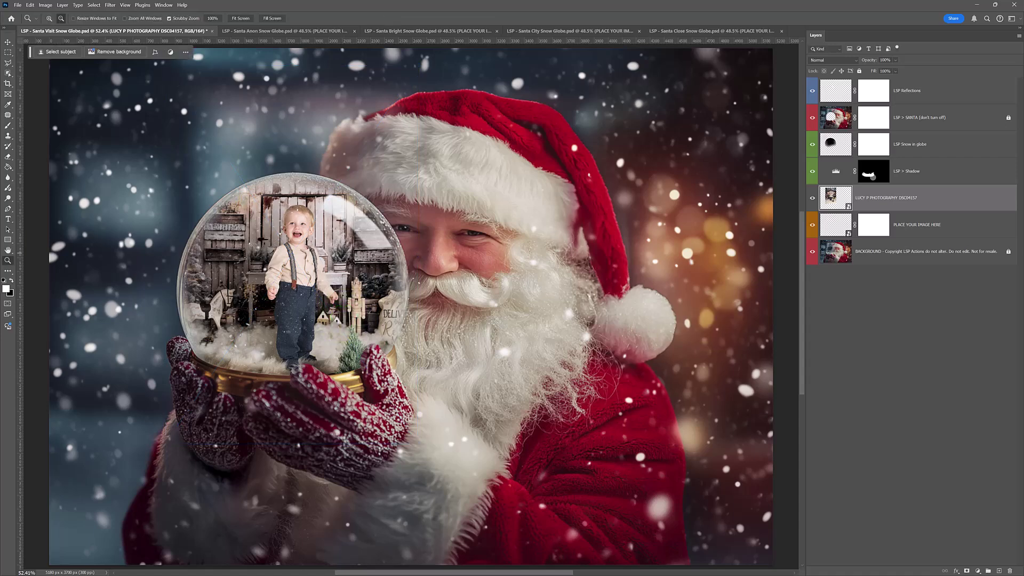
left_click(812, 199)
left_click(812, 201)
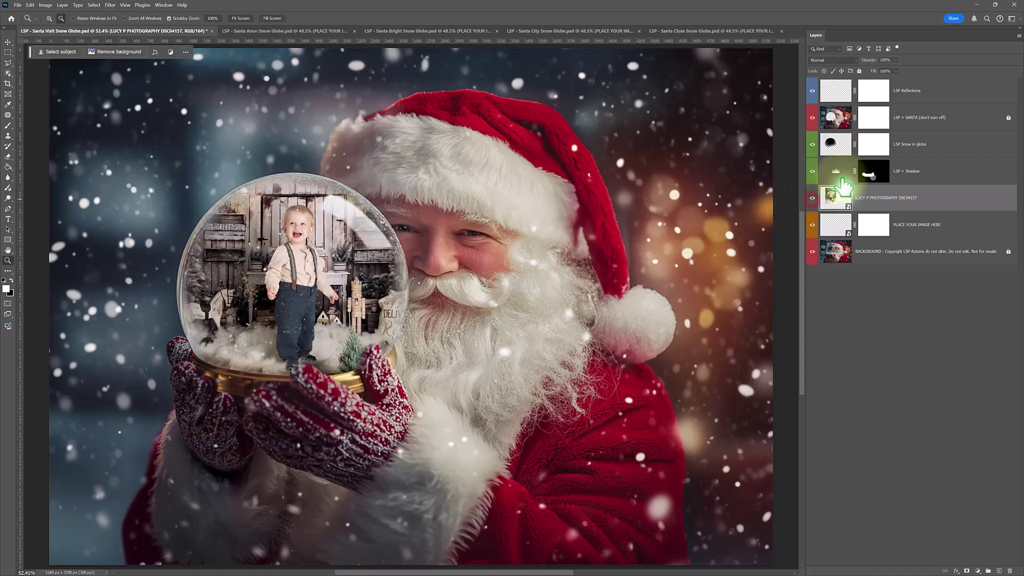
Try brushing black on the LSP Snow in globe layer mask to remove snow from the globe's upper right area
left_click(880, 143)
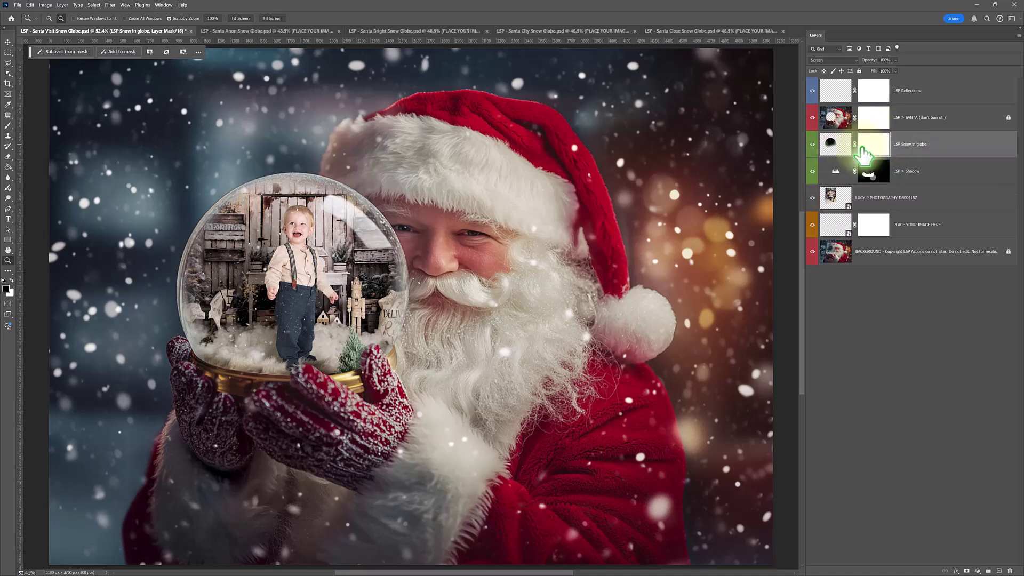
left_click(8, 125)
mouse_move(322, 206)
left_mouse_down()
mouse_move(236, 253)
mouse_move(230, 277)
mouse_move(249, 317)
mouse_move(403, 285)
left_mouse_up()
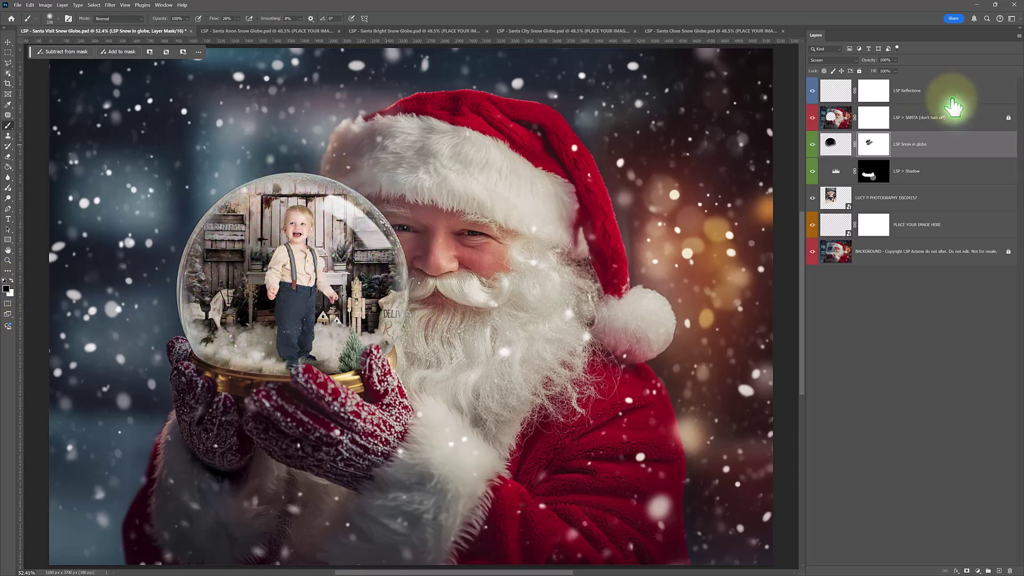
Try brushing away the globe's highlight on the LSP Reflections layer mask, and undo the brushing on both masks
left_click(873, 90)
left_click_drag(369, 235, 331, 201)
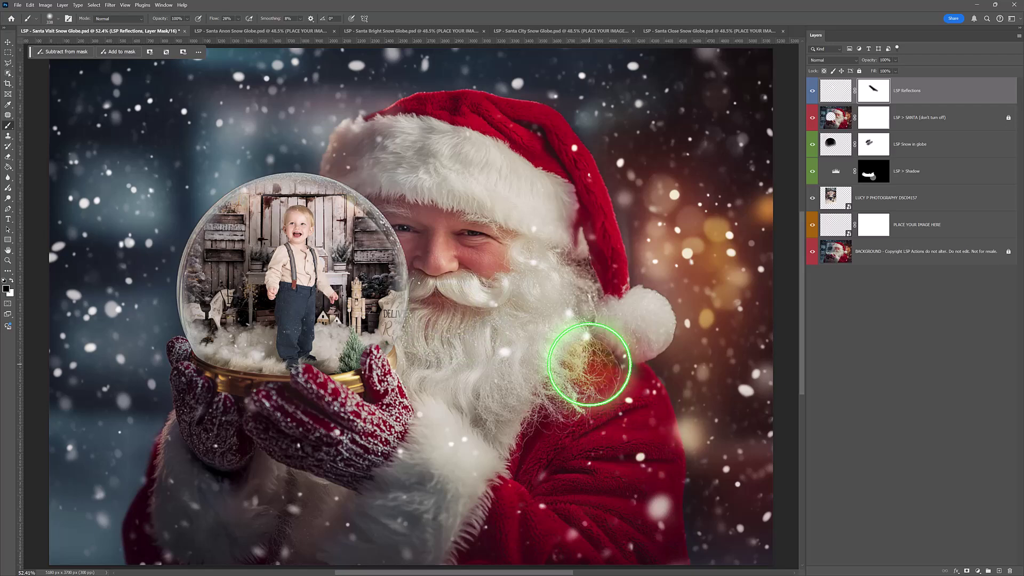
key("ctrl+z")
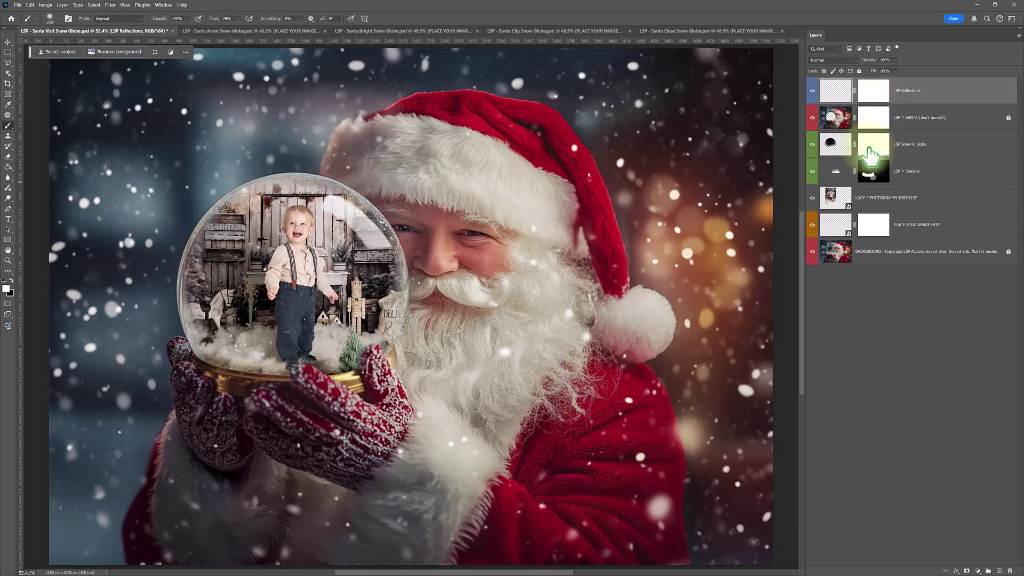
Remove the snow over the child's shirt on the LSP Snow in globe mask, and compare the LSP > Shadow layer hidden and shown
left_click(871, 150)
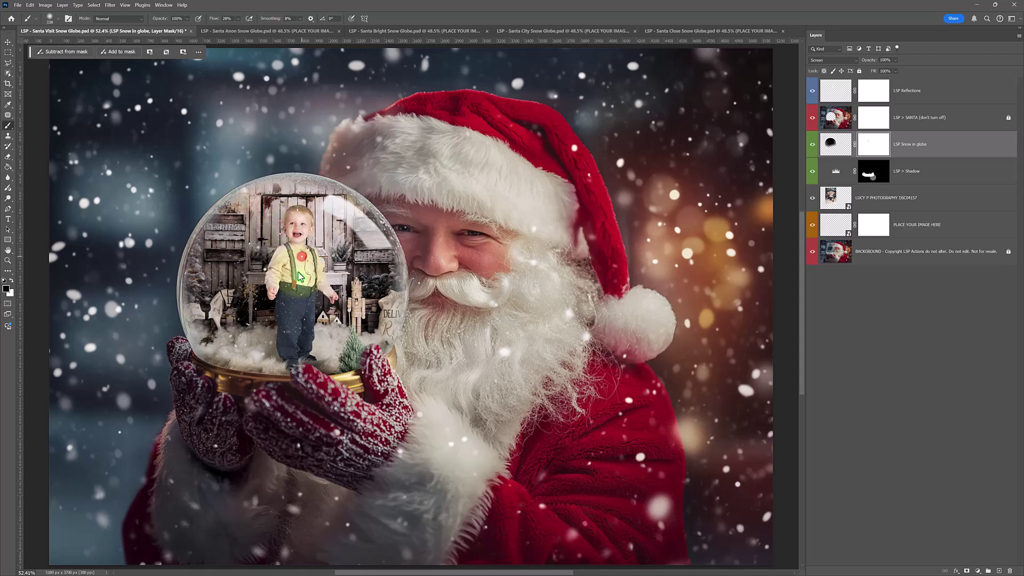
left_click(812, 171)
left_click(812, 170)
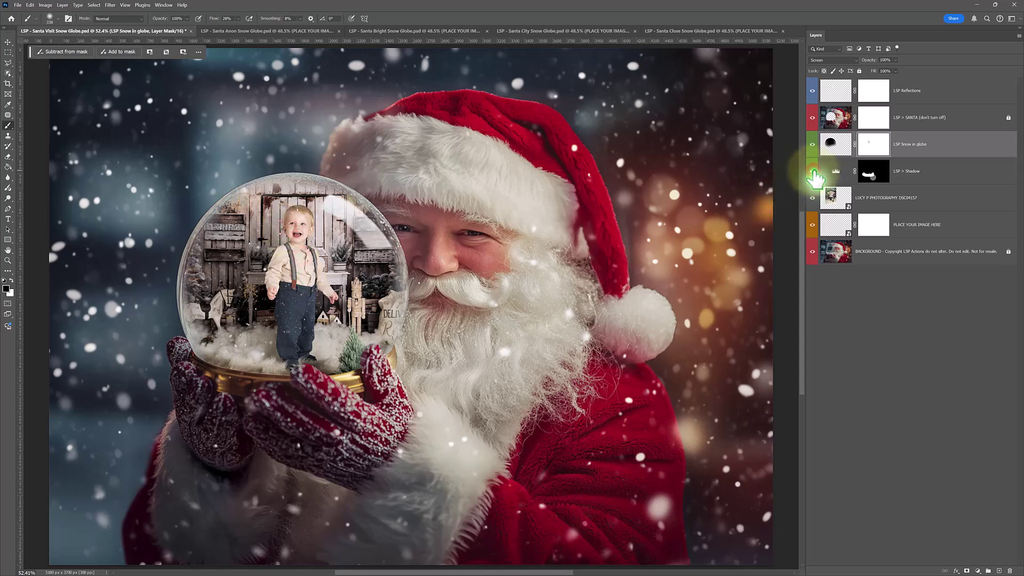
left_click(812, 170)
left_click(812, 171)
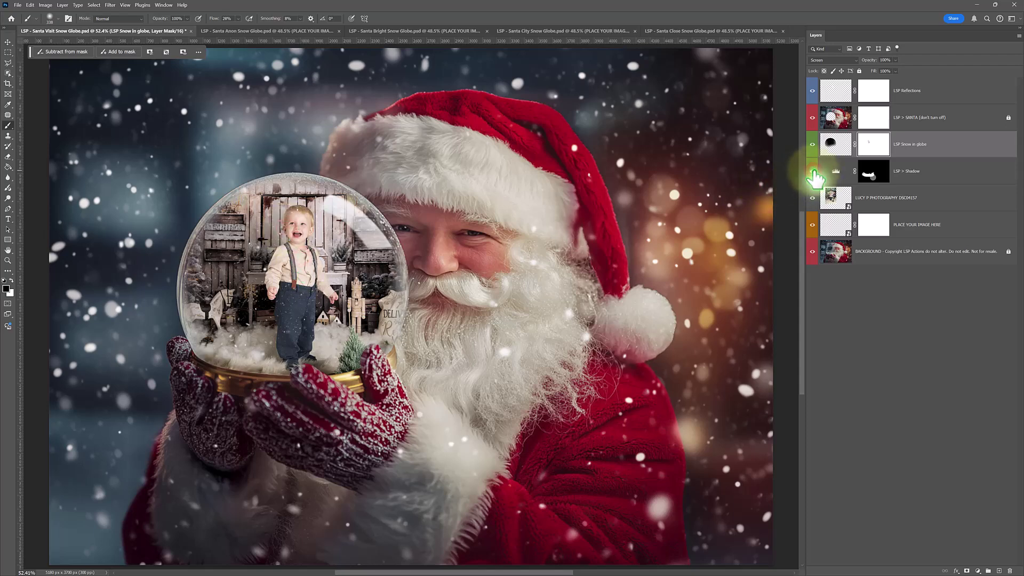
Paint white with a soft brush on the LSP > Shadow layer mask to extend the shadow around the child's legs and the small tree
left_click(873, 171)
left_click(11, 280)
right_click(330, 286)
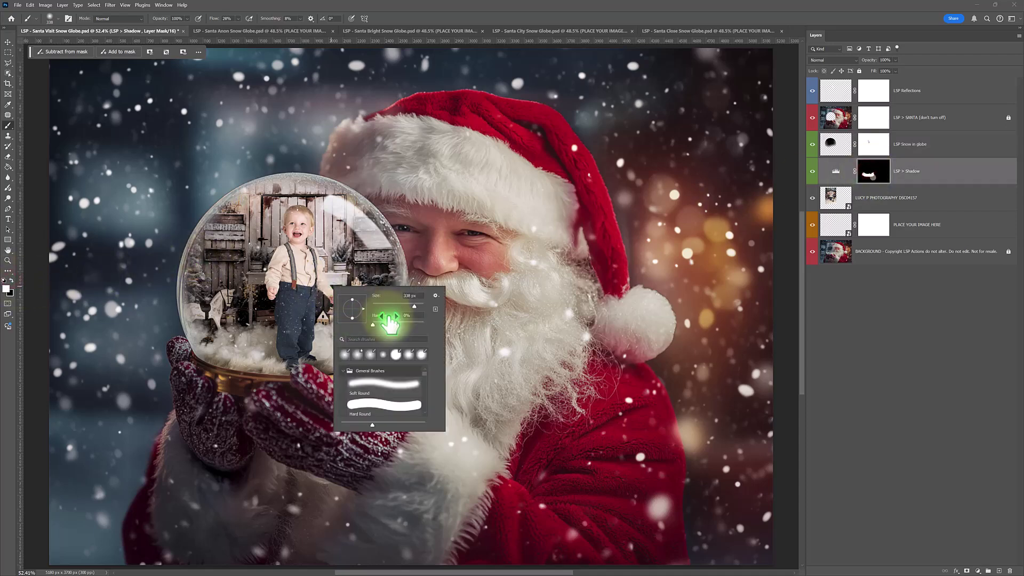
left_click(189, 346)
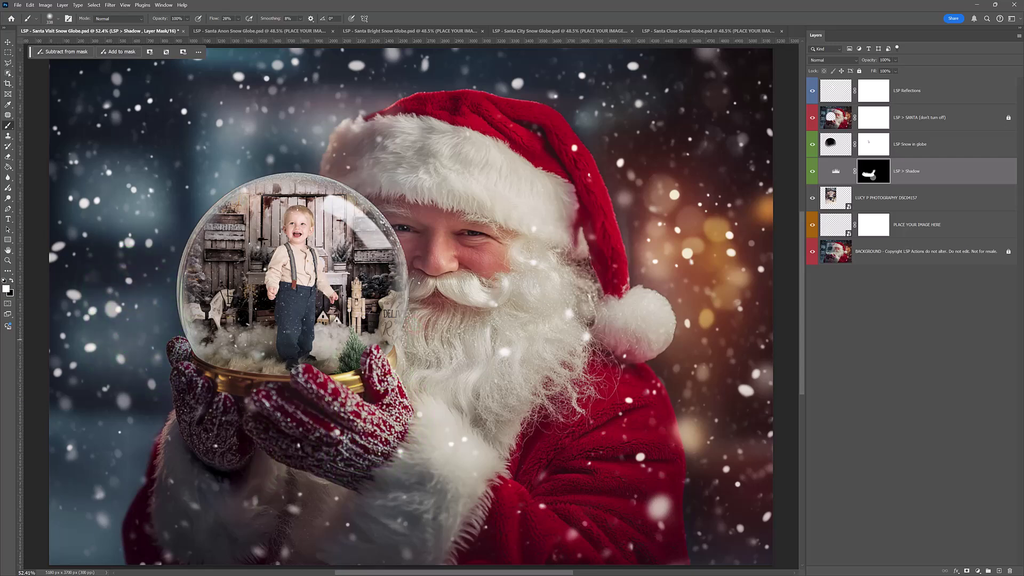
left_click(18, 6)
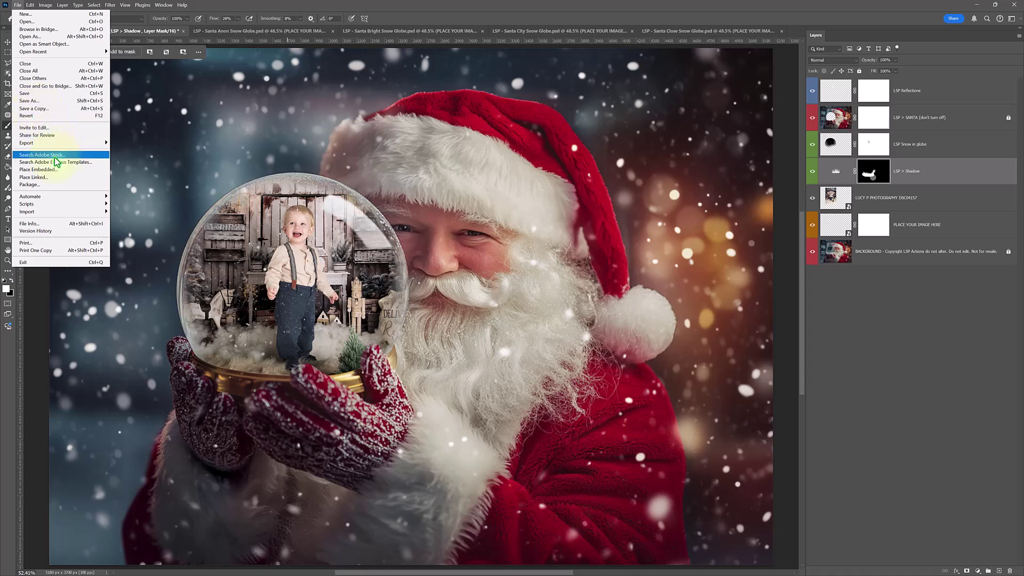
mouse_move(69, 196)
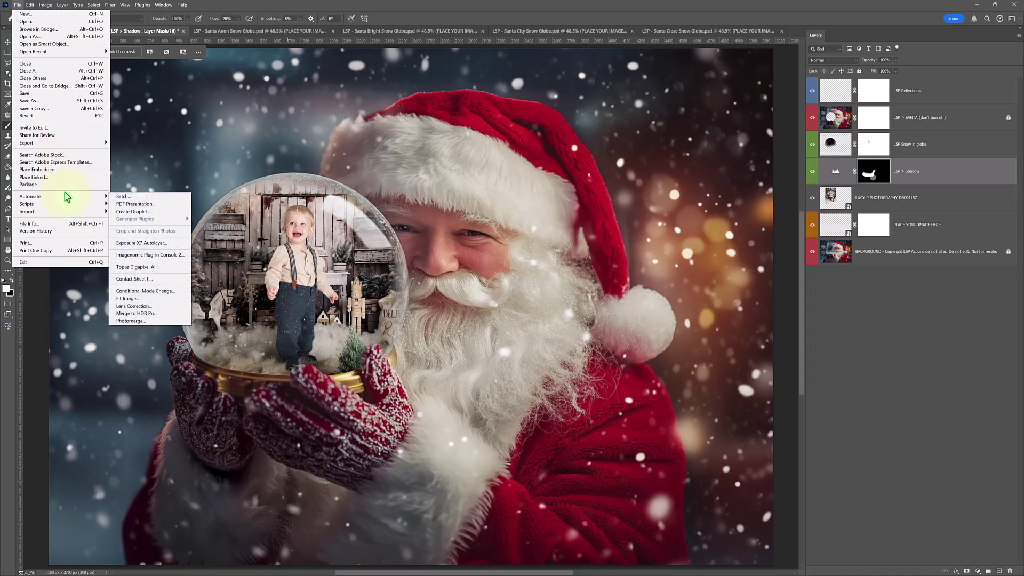
mouse_move(66, 142)
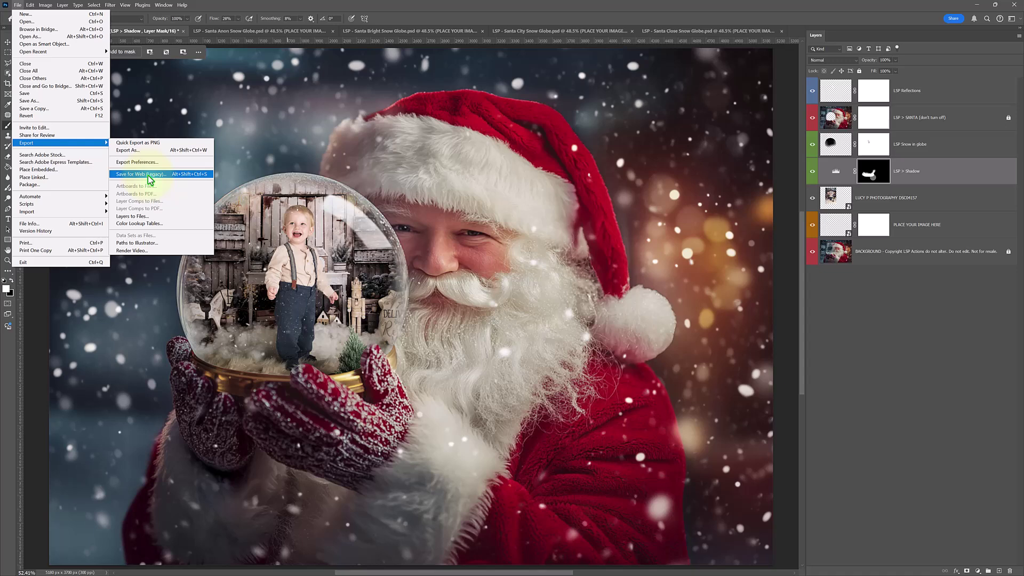
left_click(325, 195)
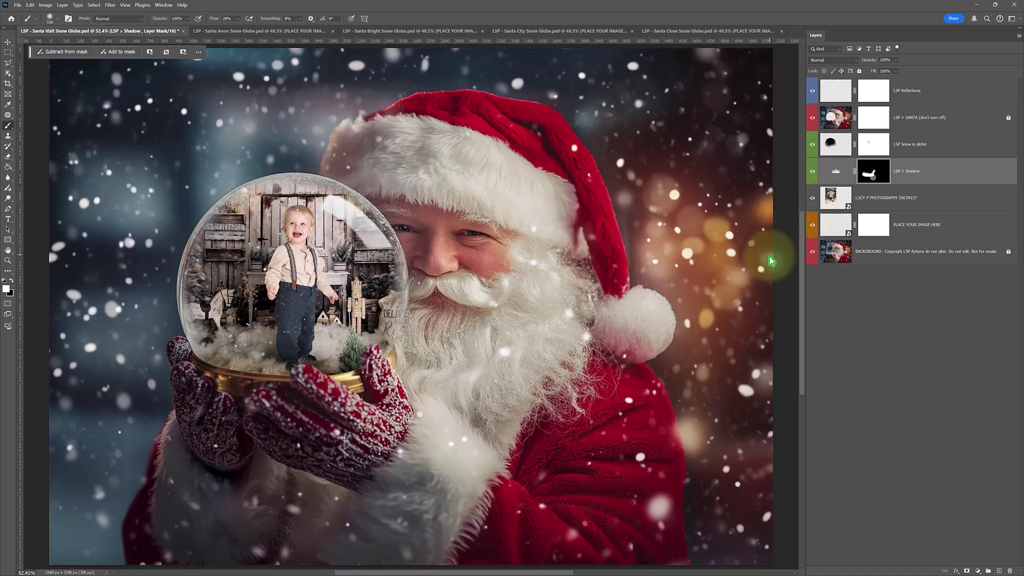
Place the photos from DSC03951 through DSC04104 from File Explorer into the template together, accepting DSC03951 at its default size
key("alt+Tab")
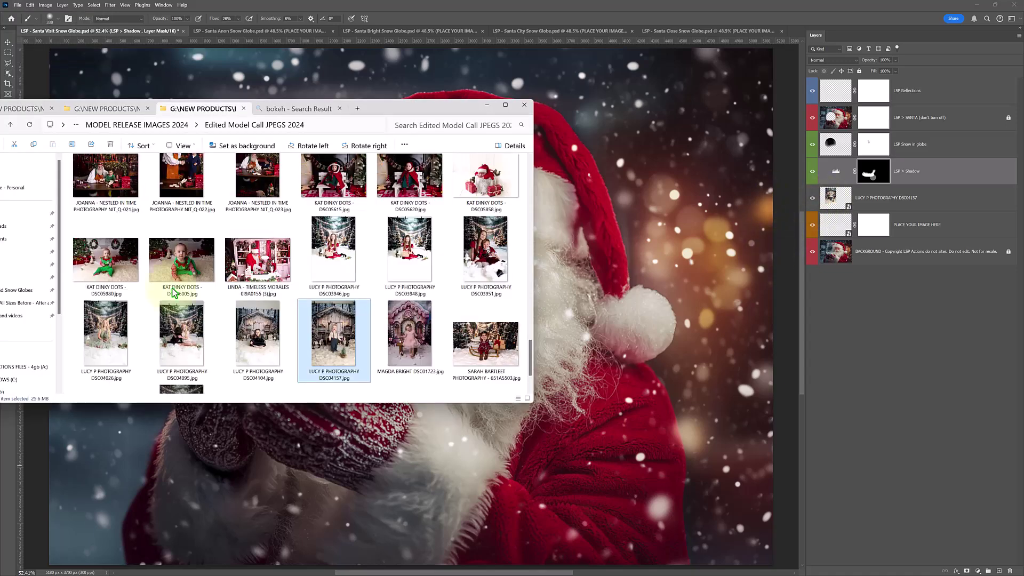
left_click(485, 249)
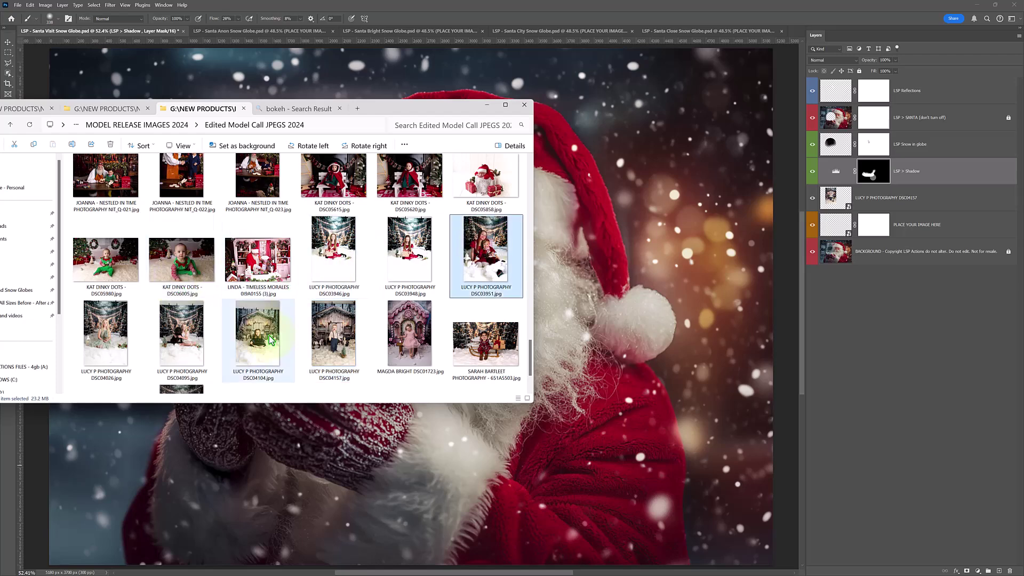
left_click(258, 334, "shift")
left_click_drag(485, 248, 615, 248)
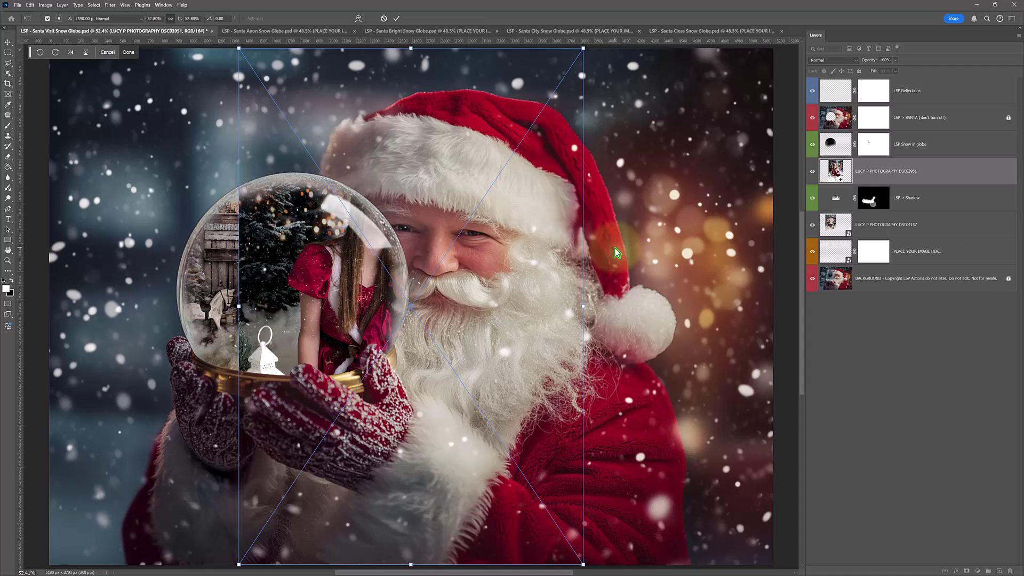
key("Return")
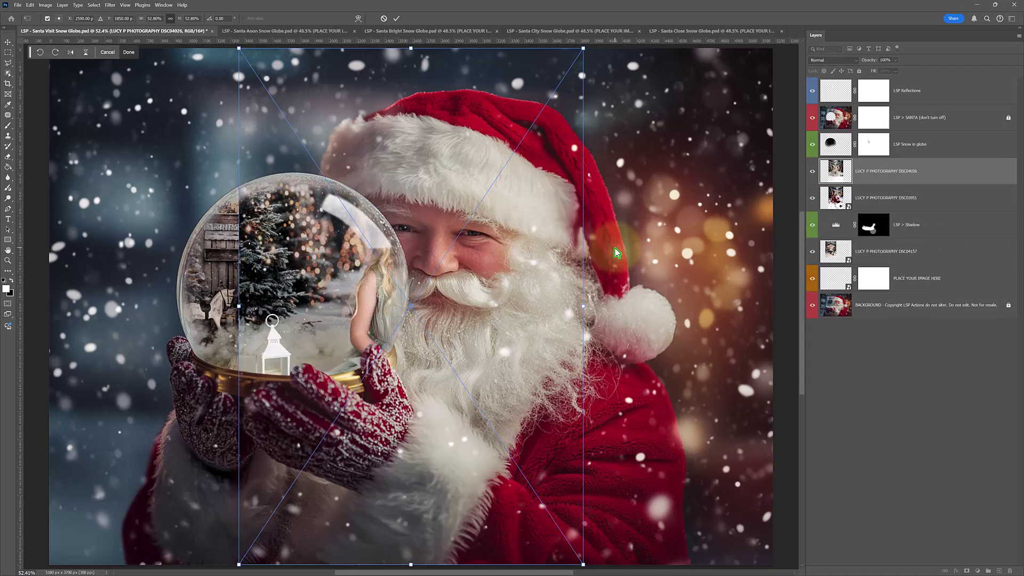
Scale the DSC04026 photo to 34.38% and position it so the seated girl is centred inside the snow globe
left_click_drag(583, 306, 504, 307)
left_click_drag(438, 326, 367, 305)
left_click_drag(432, 285, 385, 285)
mouse_move(353, 322)
left_mouse_down()
mouse_move(375, 309)
mouse_move(371, 317)
left_mouse_up()
left_click_drag(400, 282, 406, 282)
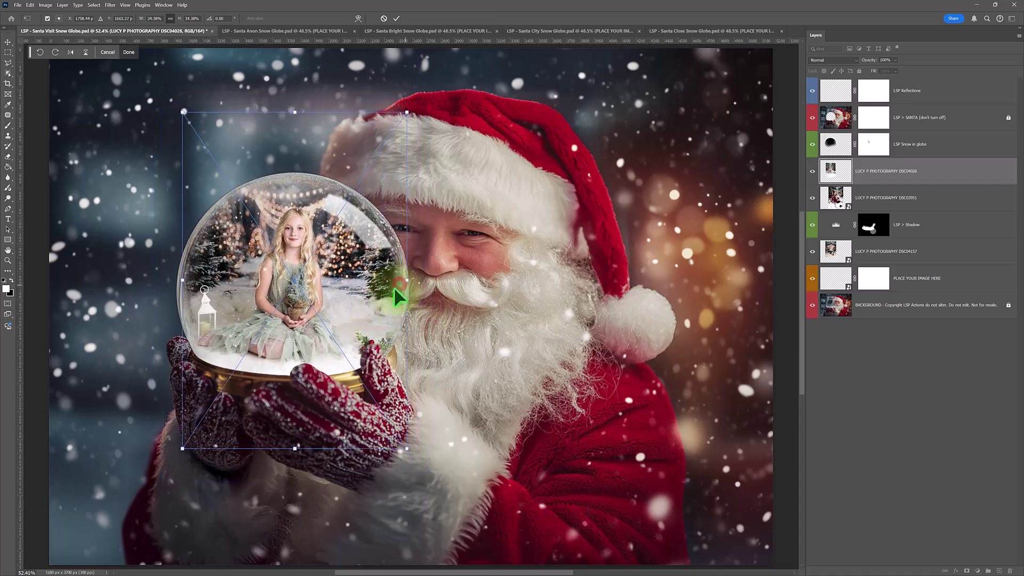
left_click_drag(337, 302, 334, 302)
key("Return")
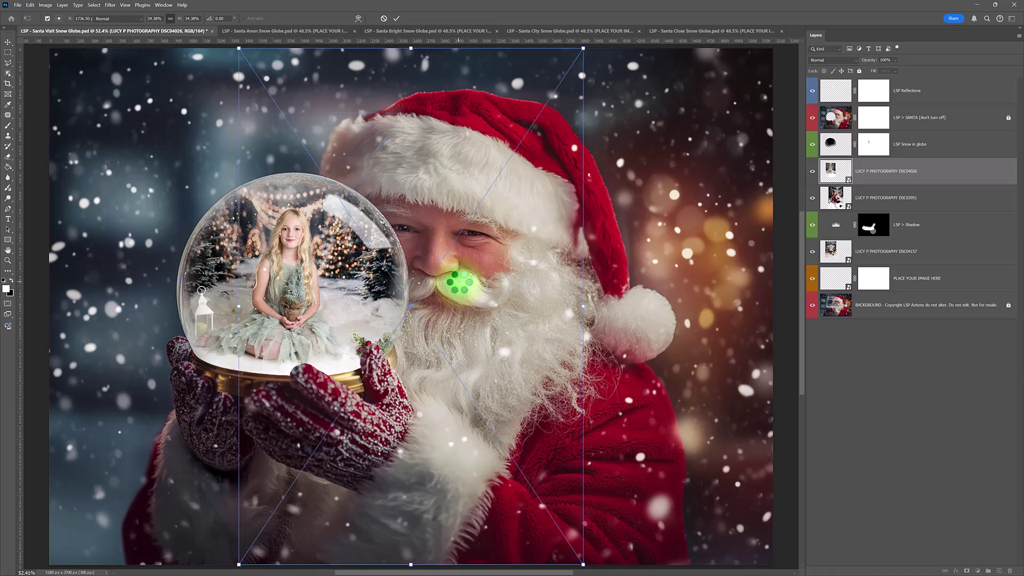
Accept the DSC04026 placement and place the remaining DSC04095 and DSC04104 photos at their default size
left_click(556, 307)
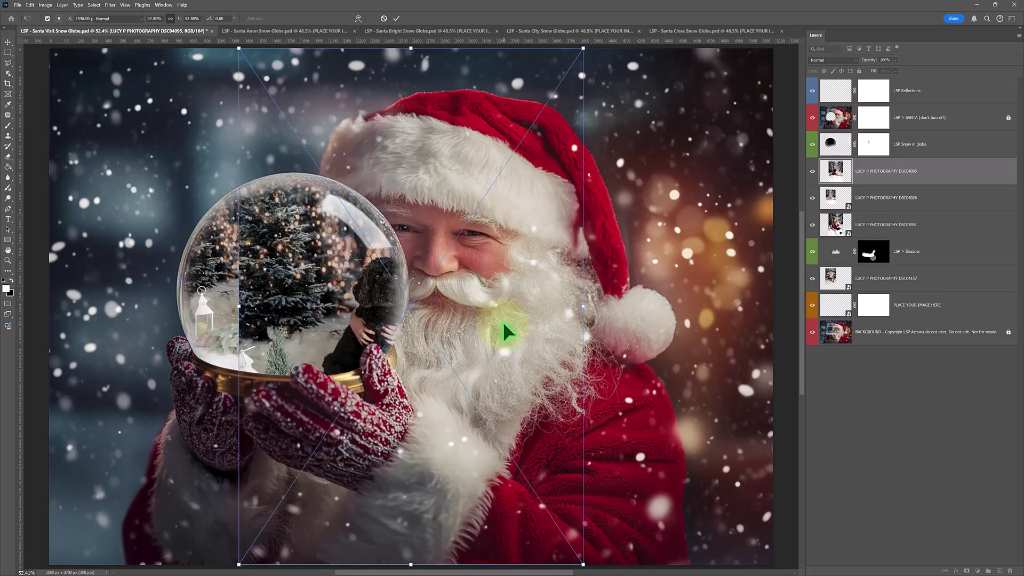
key("Return")
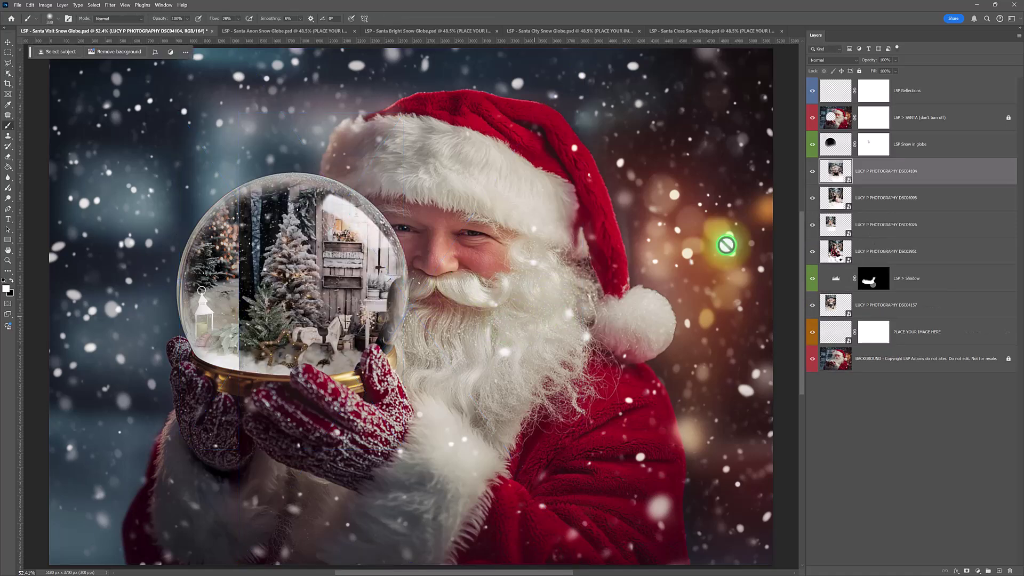
Scale the DSC04104, DSC04095, DSC03951 and DSC04157 layers together to 83.47% and position them over the snow globe
left_click(873, 199, "ctrl")
left_click(881, 251, "ctrl")
left_click(927, 304, "ctrl")
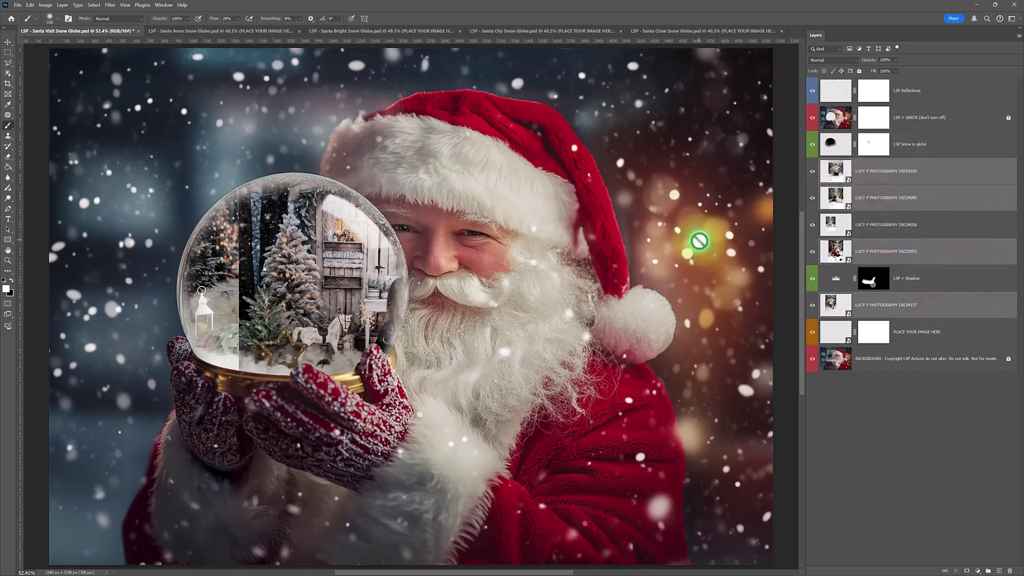
key("ctrl+t")
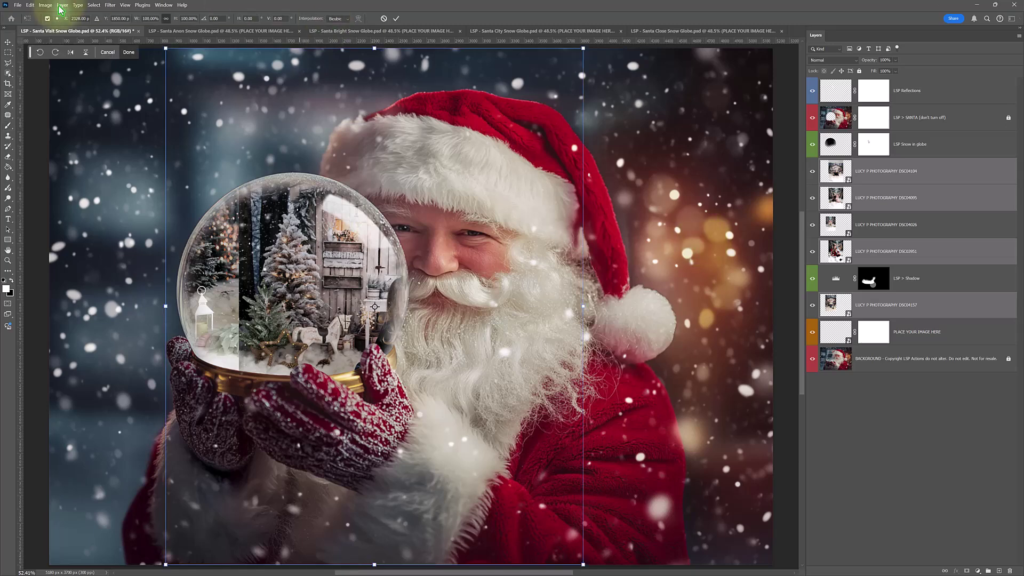
left_click(33, 5)
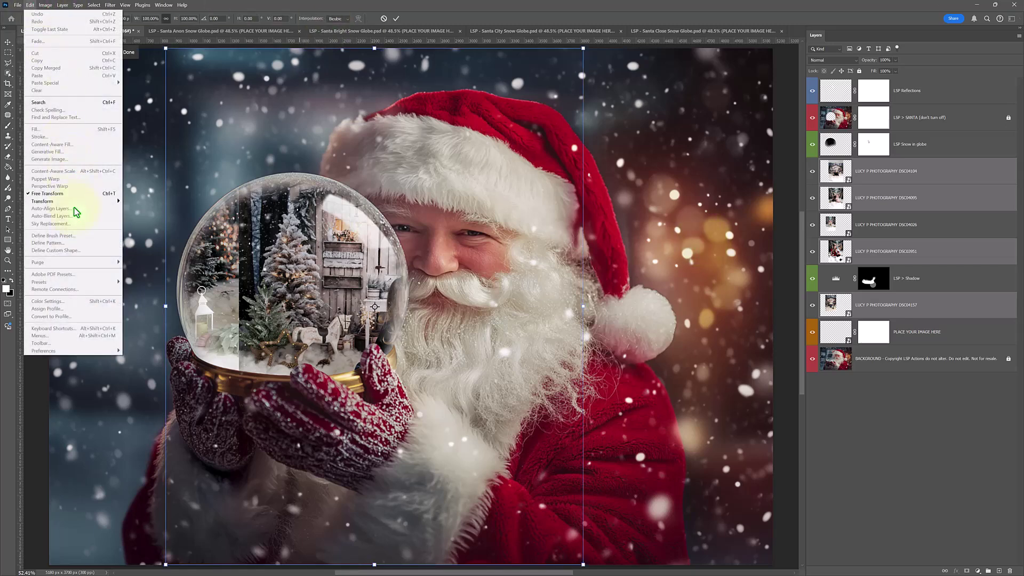
left_click(32, 4)
left_click(505, 347)
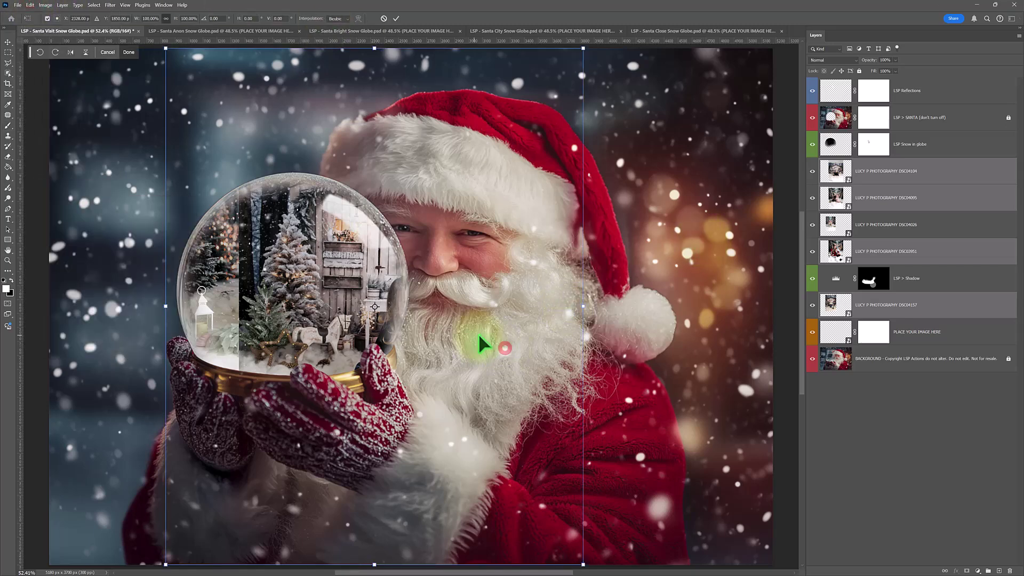
left_click_drag(583, 310, 502, 308)
left_click_drag(439, 360, 364, 314)
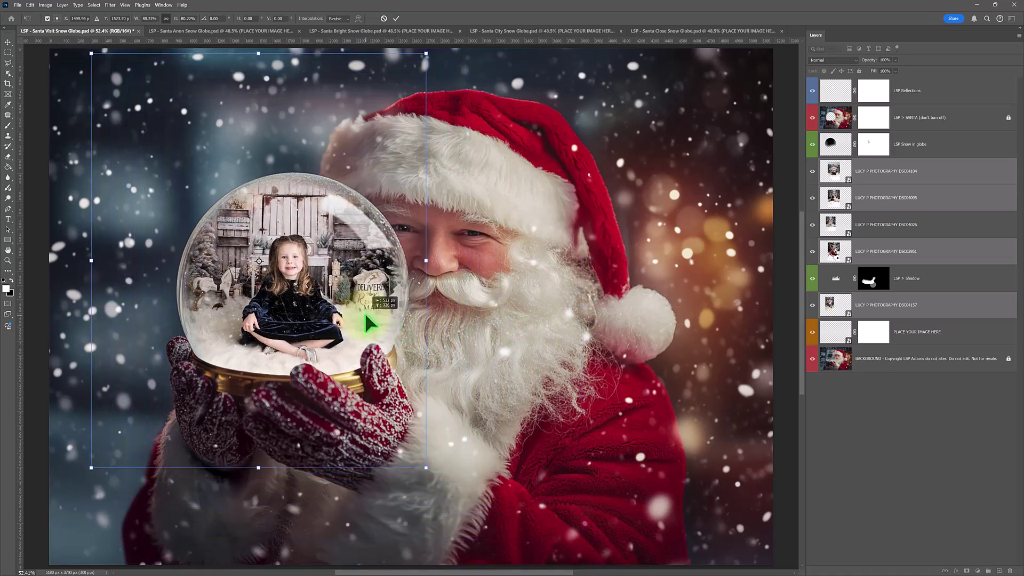
left_click_drag(427, 261, 402, 270)
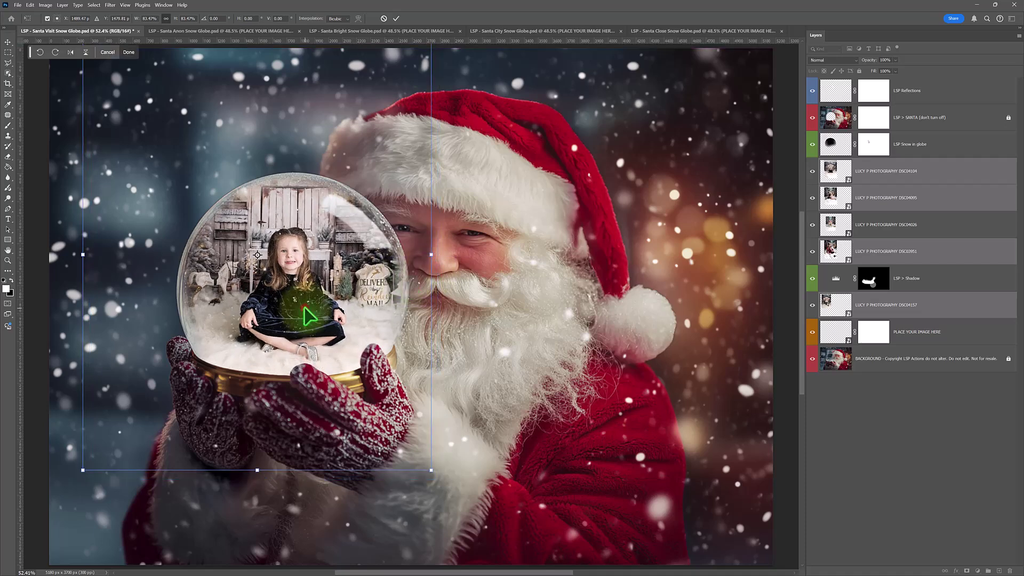
key("Return")
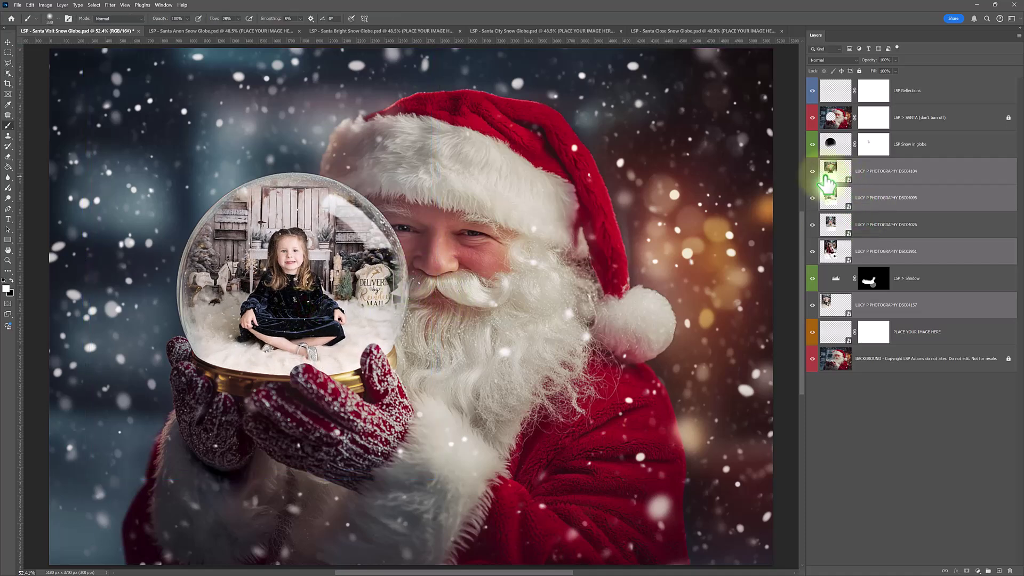
Hide the DSC04104 layer and move the DSC04095 photo slightly lower so the girl and dog sit inside the globe
left_click(812, 171)
left_click(827, 199)
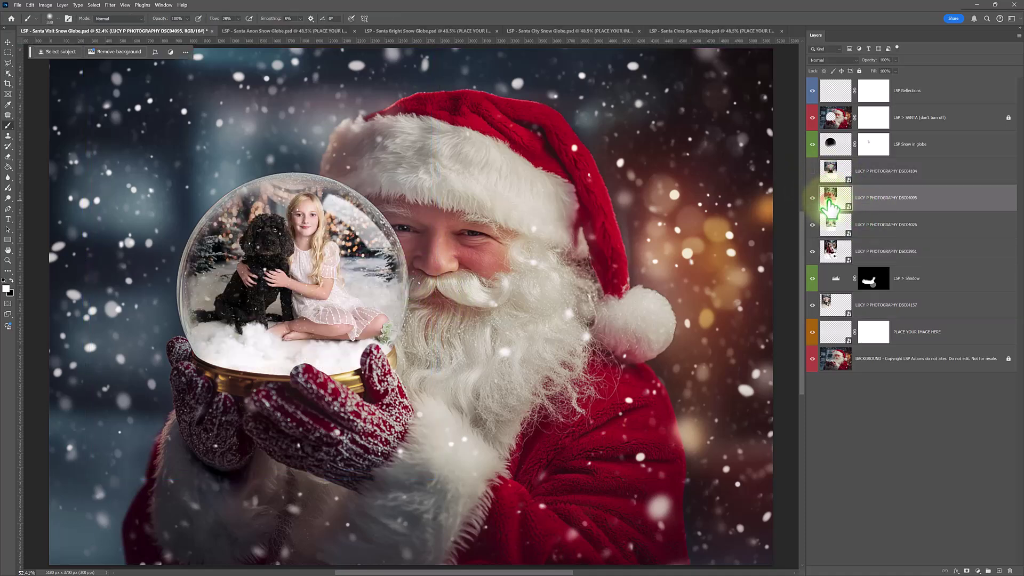
key("v")
left_click_drag(384, 290, 384, 308)
Hide the DSC04095 layer and shift the DSC04026 photo slightly to the right within the globe
left_click(812, 198)
left_click(830, 224)
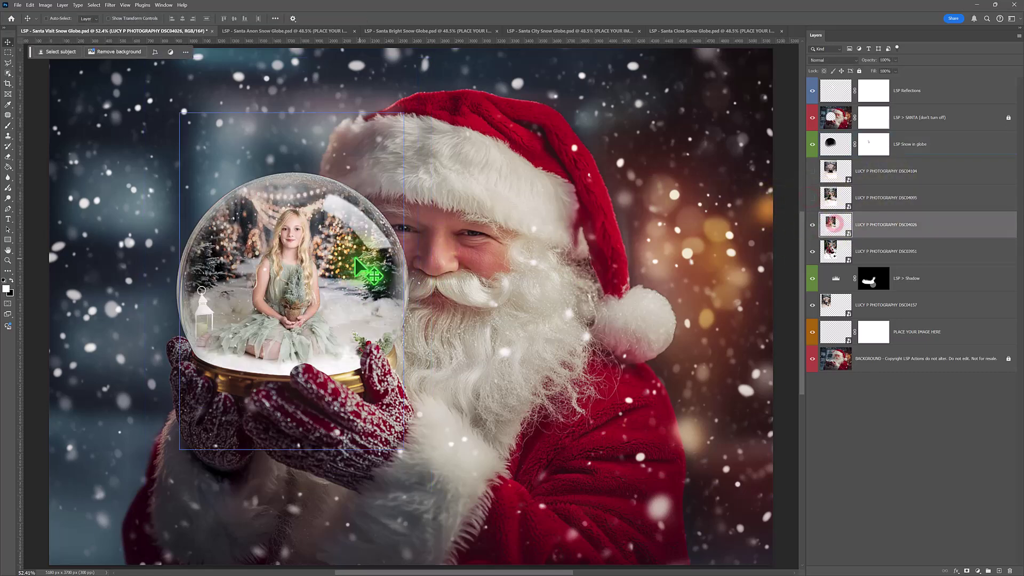
left_click_drag(346, 257, 361, 259)
Hide the DSC04026 layer, then scale the DSC03951 photo to 31.60% and position the two siblings centred inside the globe
left_click(812, 224)
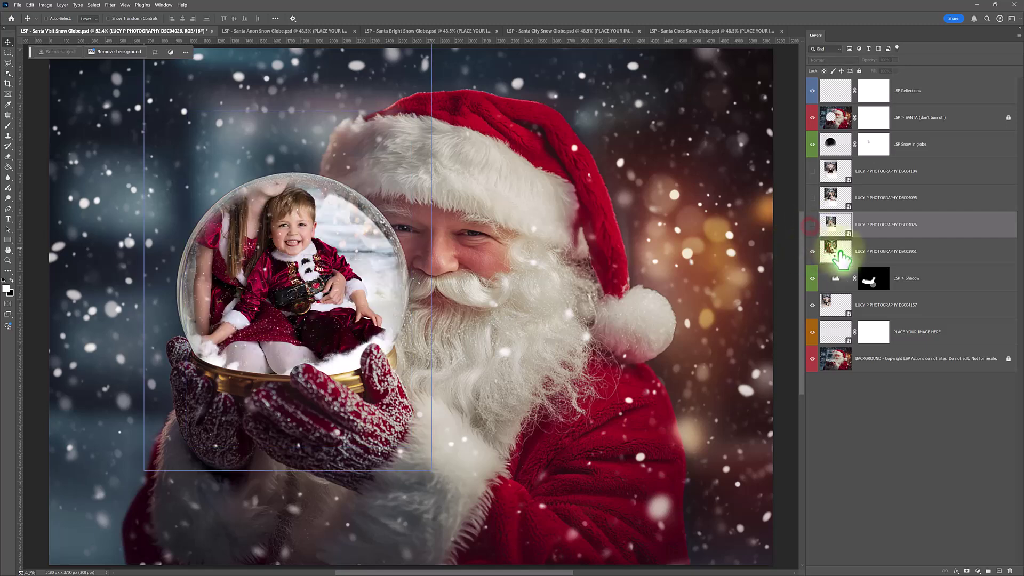
left_click(839, 251)
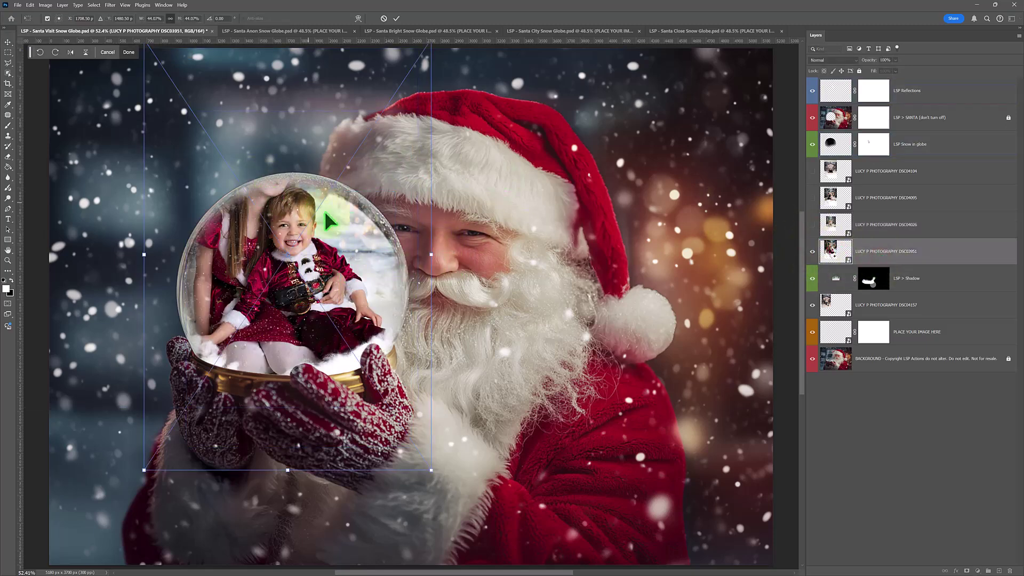
key("ctrl+t")
left_click_drag(430, 266, 395, 293)
mouse_move(385, 291)
left_mouse_down()
mouse_move(389, 281)
mouse_move(389, 292)
left_mouse_up()
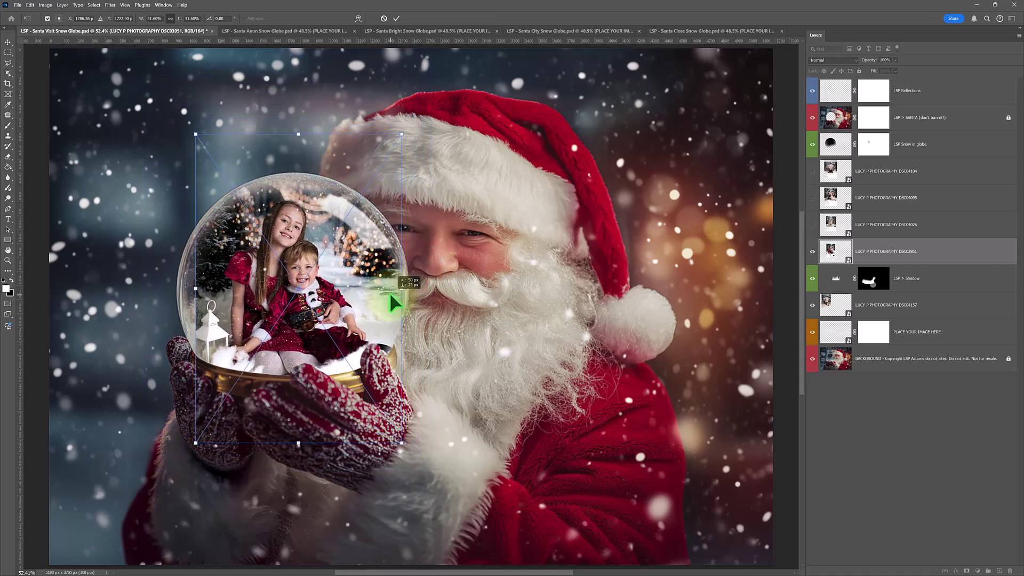
key("Return")
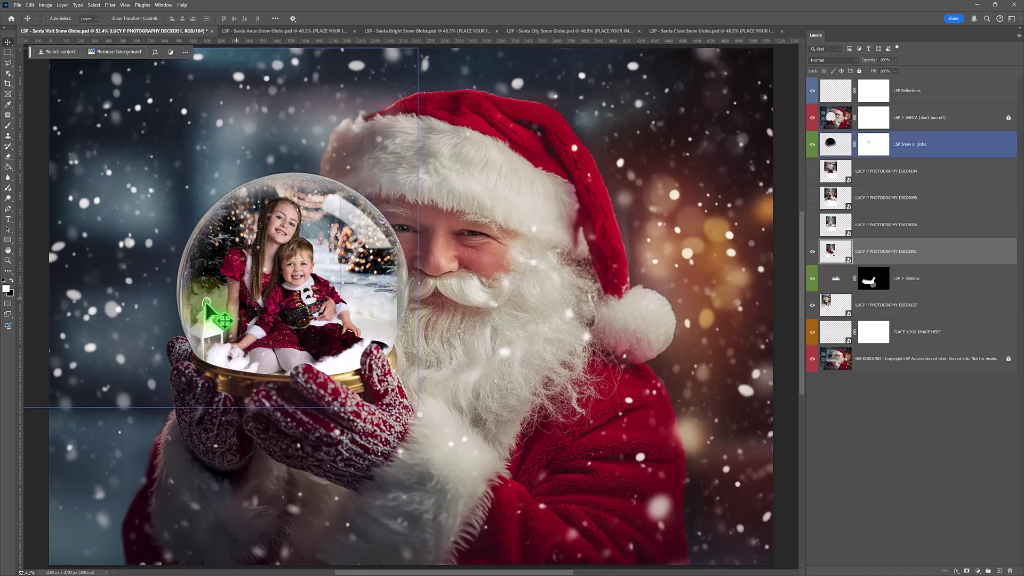
Add a layer mask to the DSC03951 photo and paint black with a soft 0% hardness brush along its side edges
left_click(865, 277)
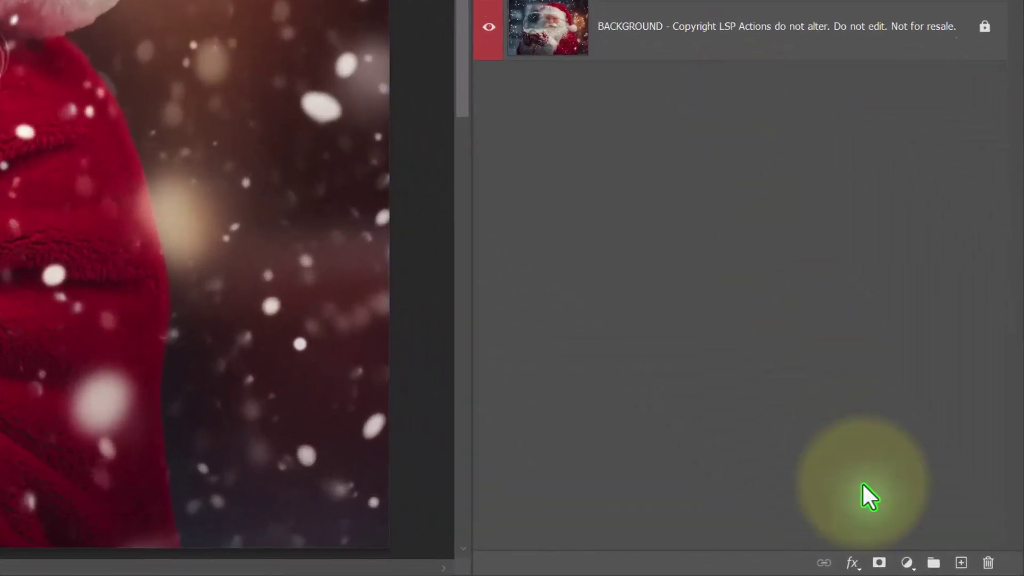
left_click(873, 563)
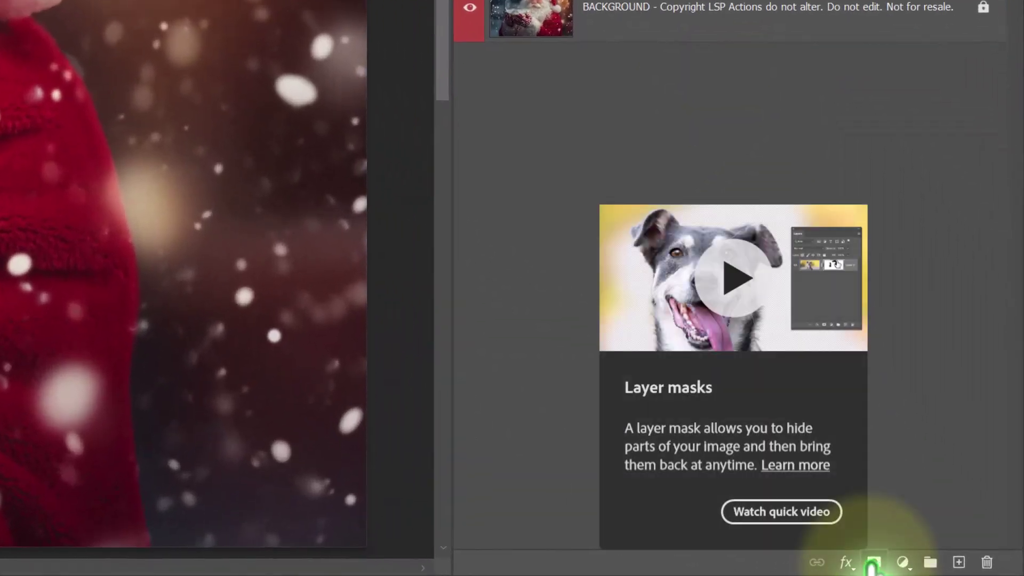
left_click(874, 563)
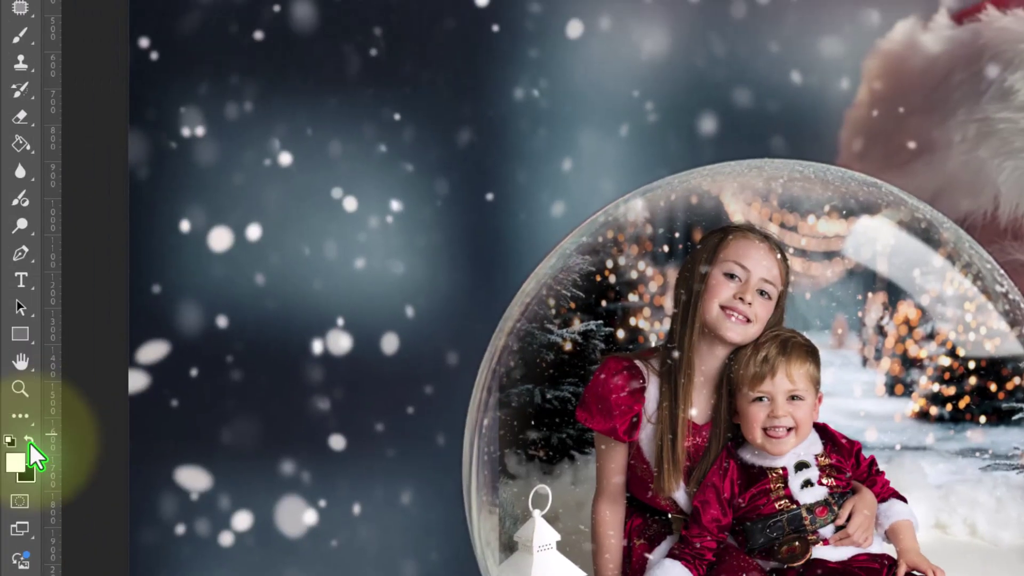
left_click(30, 441)
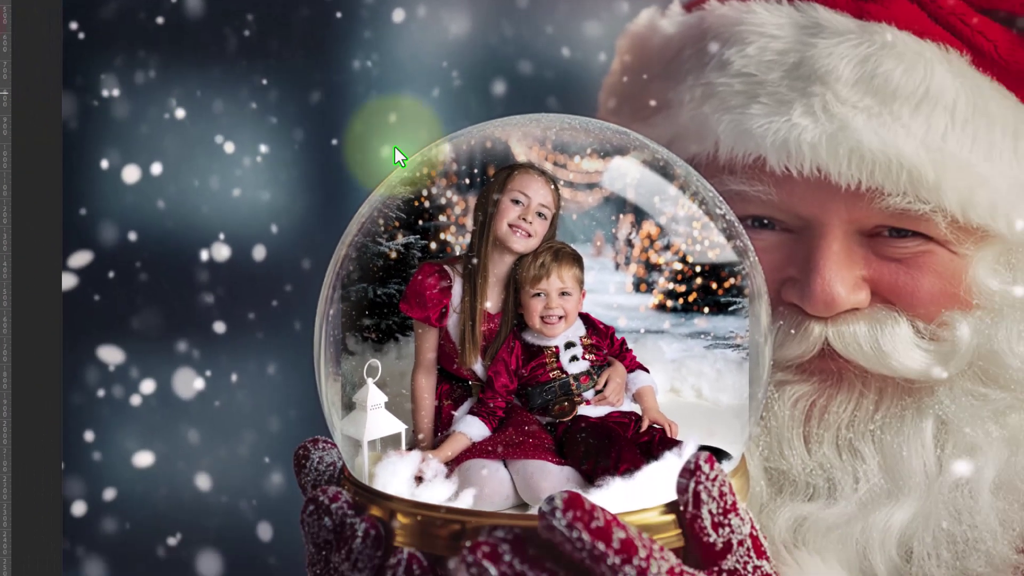
right_click(841, 233)
left_click(919, 308)
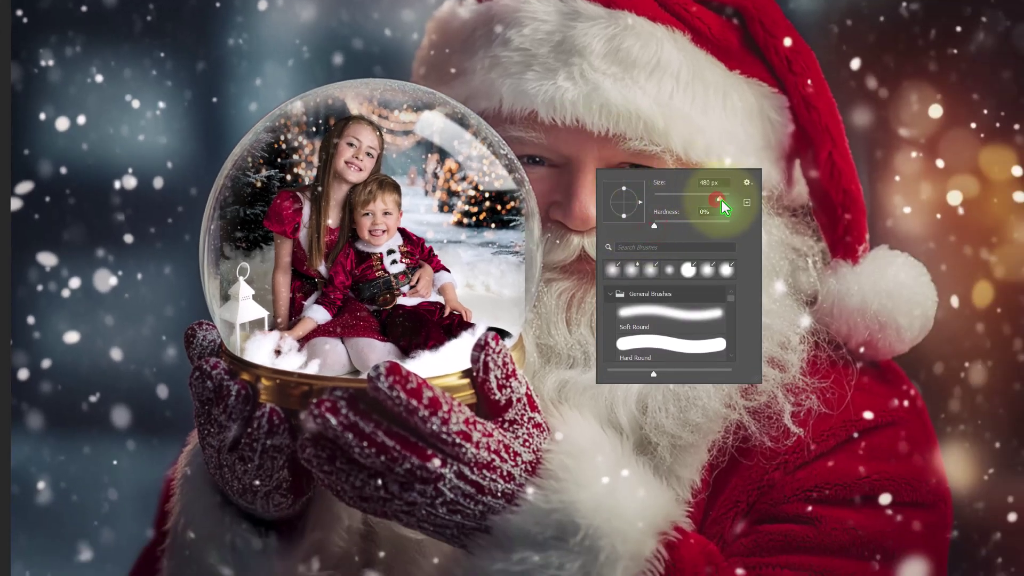
mouse_move(553, 126)
left_mouse_down()
mouse_move(562, 243)
mouse_move(549, 162)
mouse_move(548, 360)
mouse_move(552, 73)
left_mouse_up()
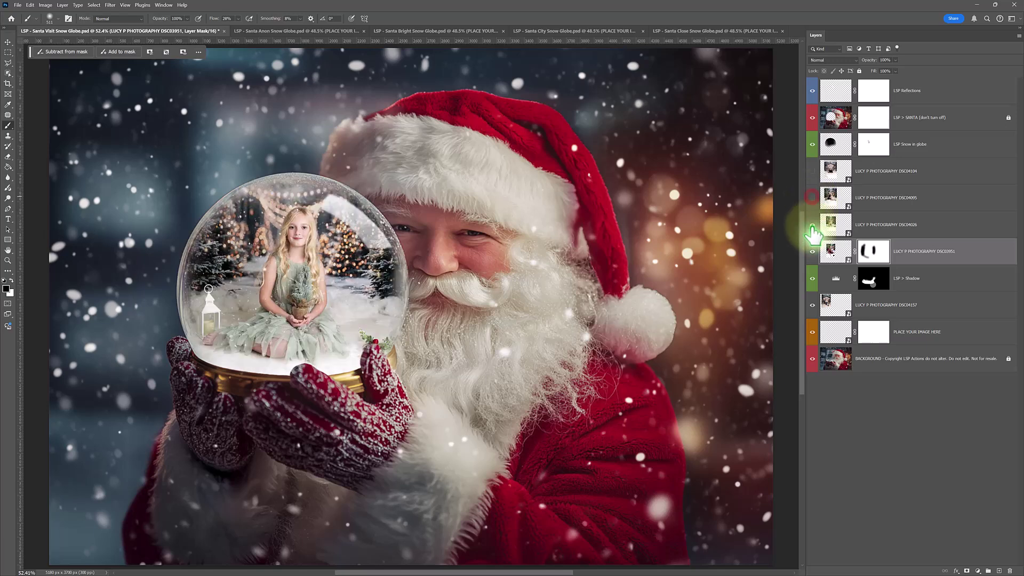
Hide the DSC04026 and DSC03951 layers, and move the photo layers DSC04104 through DSC03951 below the LSP > Shadow layer
left_click(812, 225)
left_click(812, 250)
left_click(812, 305)
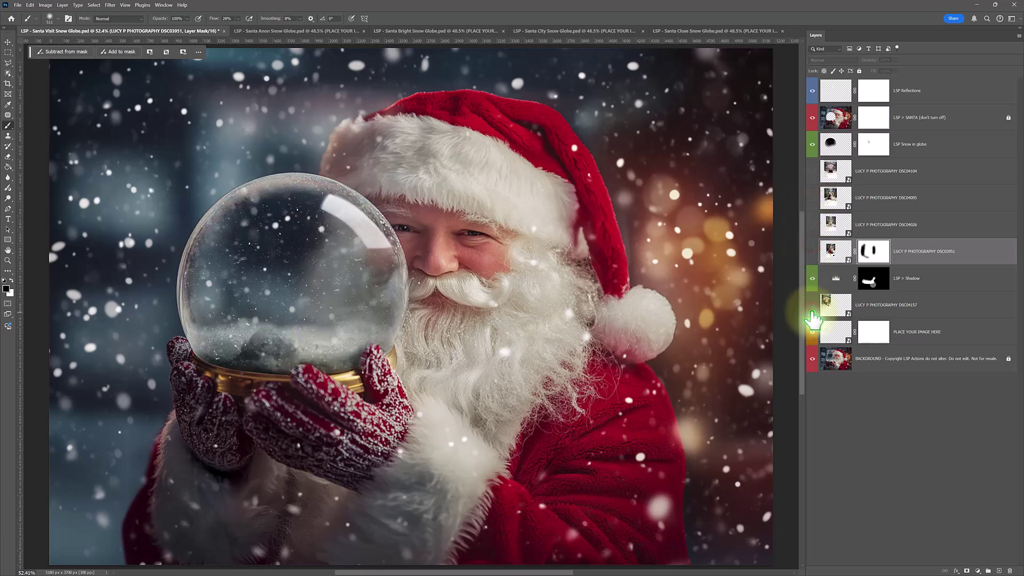
left_click(812, 305)
left_click(911, 171, "shift")
left_click_drag(933, 233, 901, 291)
With DSC03951 hidden, scale the DSC04157 photo to 34.36% and position the standing boy centred inside the globe
left_click(812, 278)
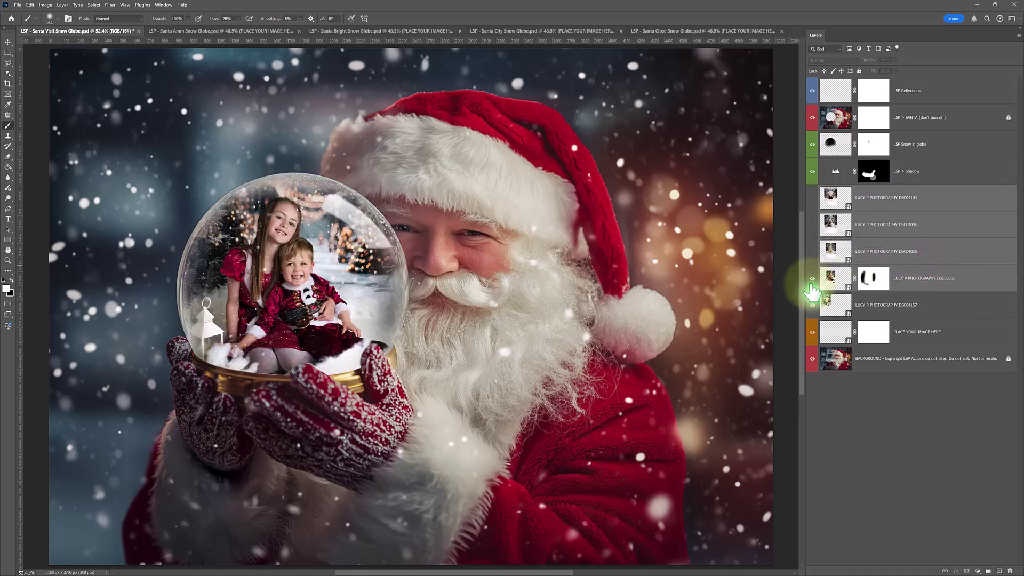
left_click(812, 278)
left_click(875, 305)
key("ctrl+t")
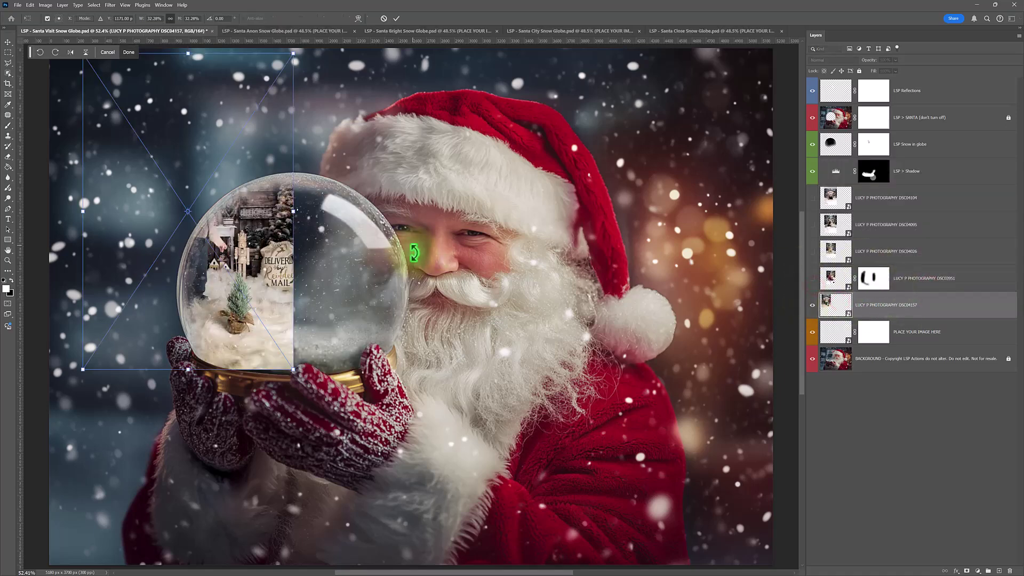
left_click_drag(232, 280, 339, 347)
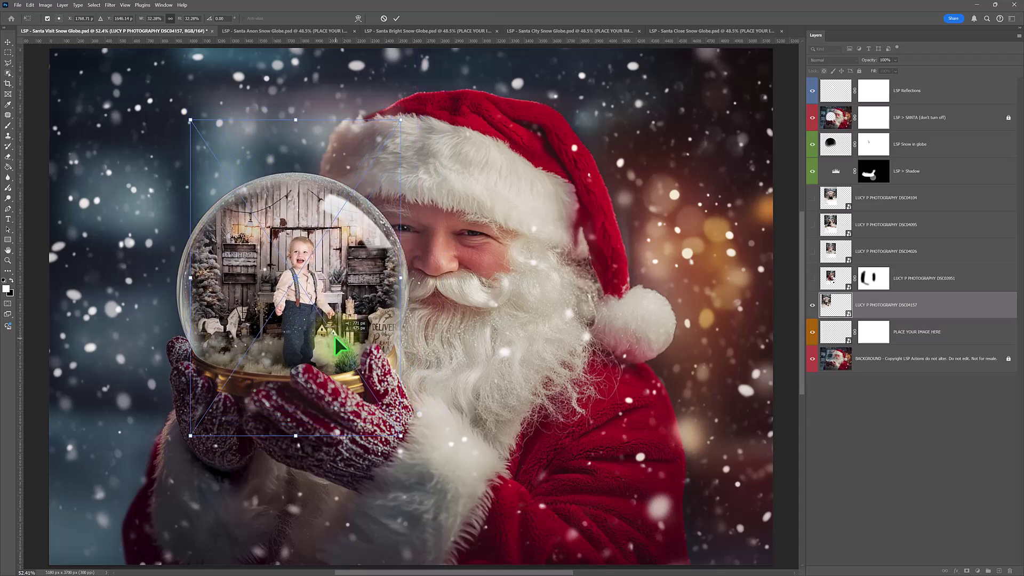
left_click_drag(400, 278, 379, 274)
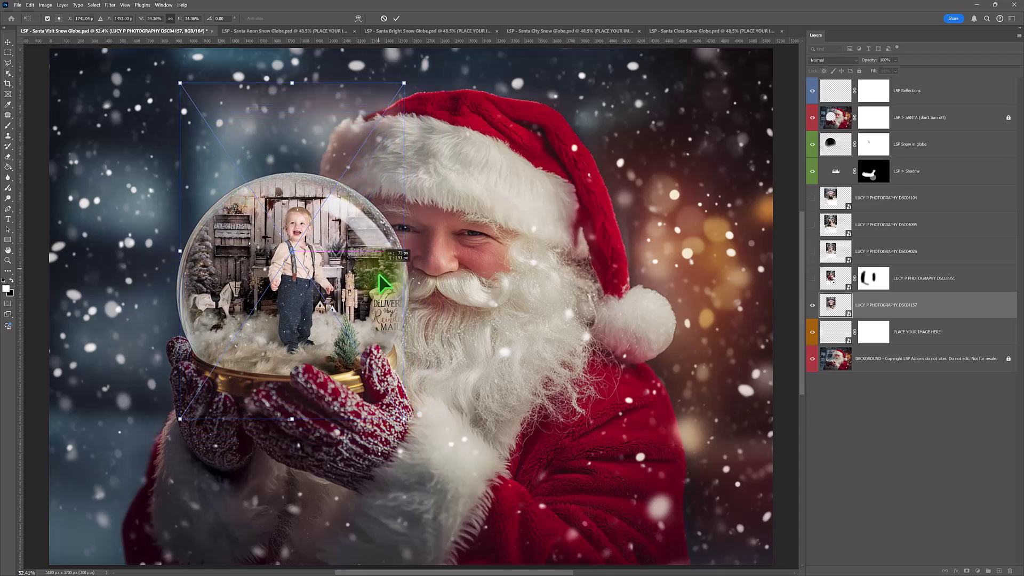
key("Return")
key("b")
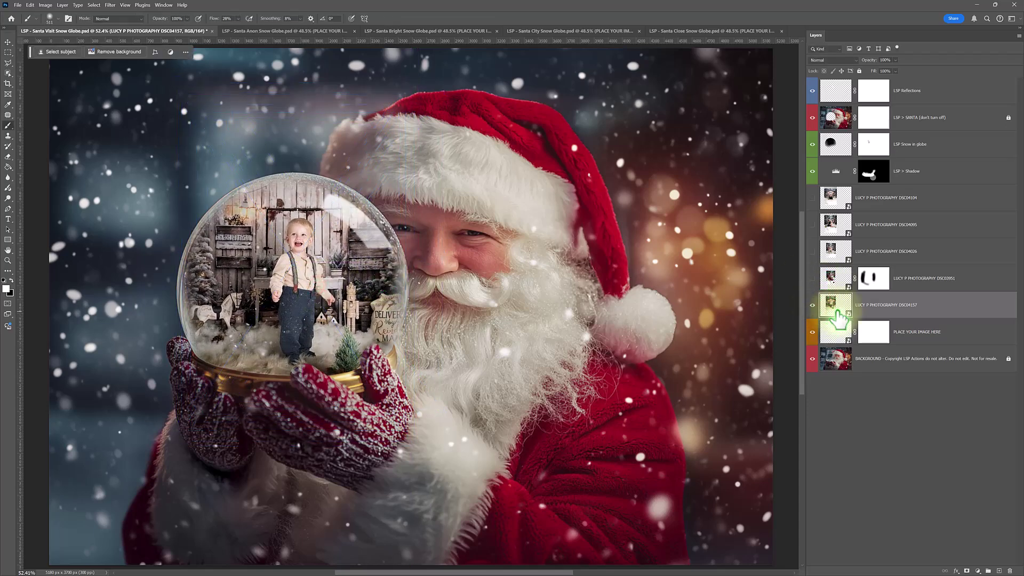
Hide DSC04157 and preview the other photo layers in turn inside the globe, ending with DSC04026 on view
left_click(813, 305)
left_click(812, 278)
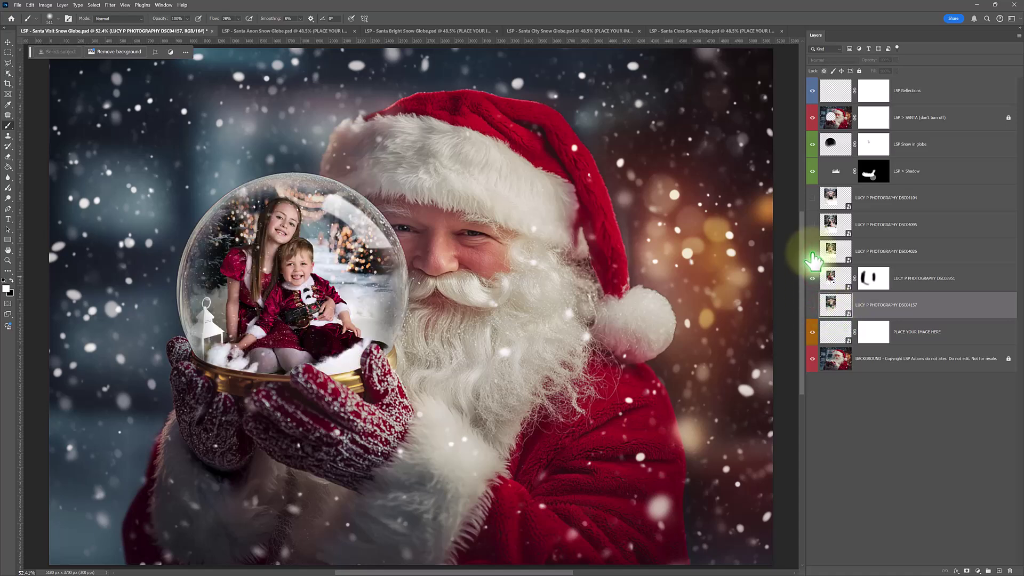
left_click(812, 251)
left_click(812, 225)
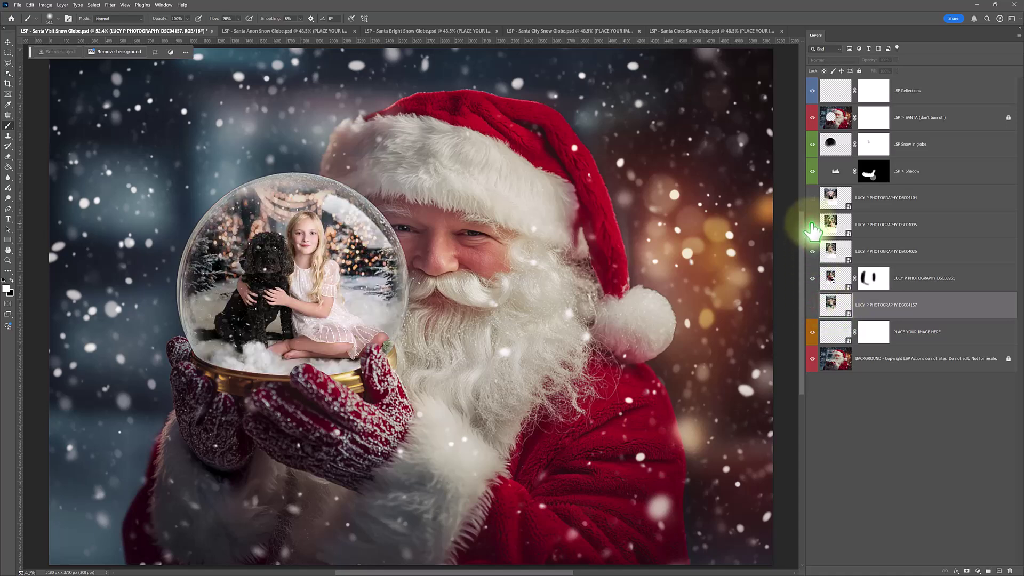
left_click(812, 198)
left_click(812, 198)
left_click(812, 225)
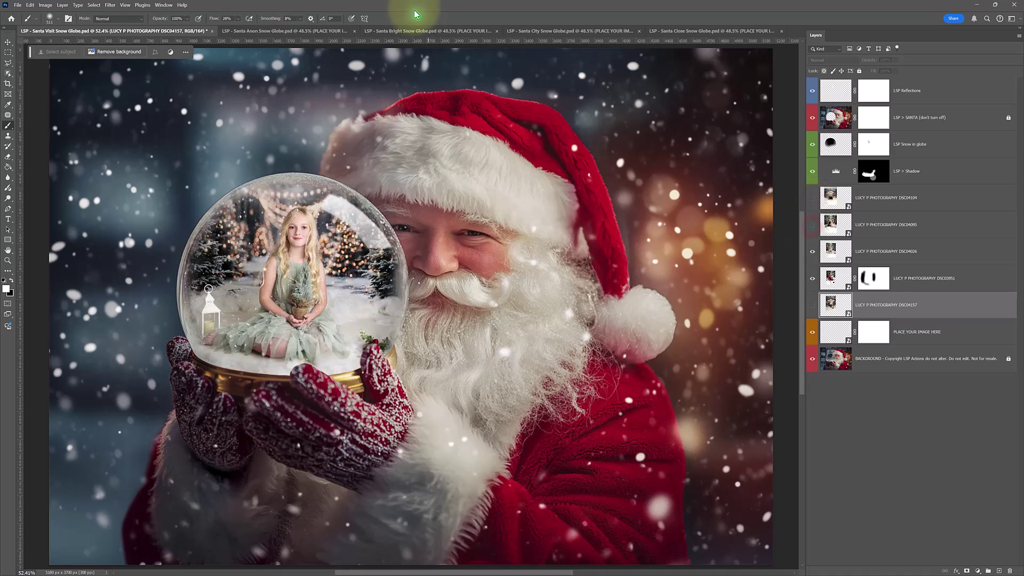
Switch to the Santa Bright Snow Globe template and place the DSC05858 photo into it from File Explorer
left_click(421, 31)
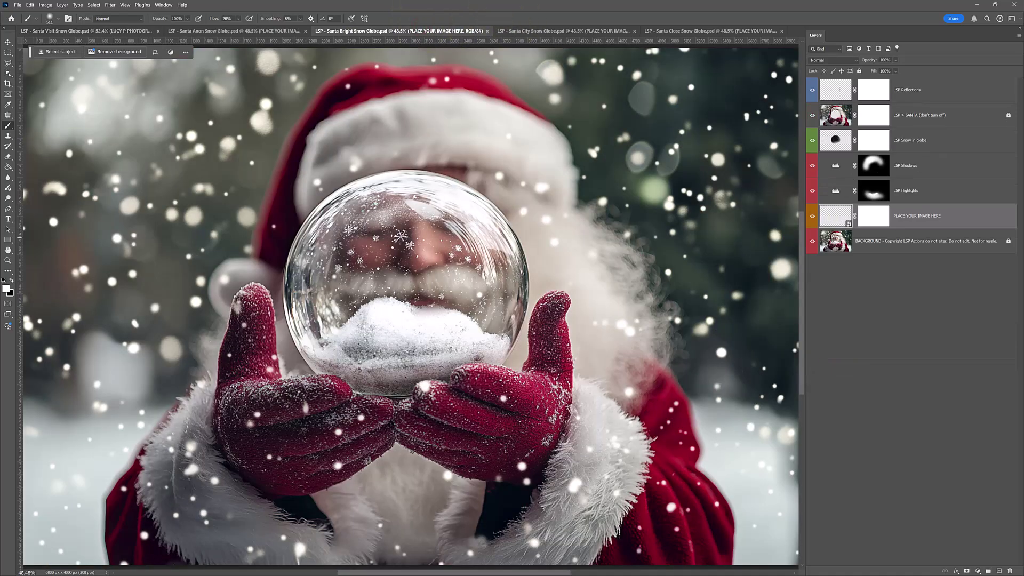
key("alt+Tab")
left_click_drag(329, 260, 275, 278)
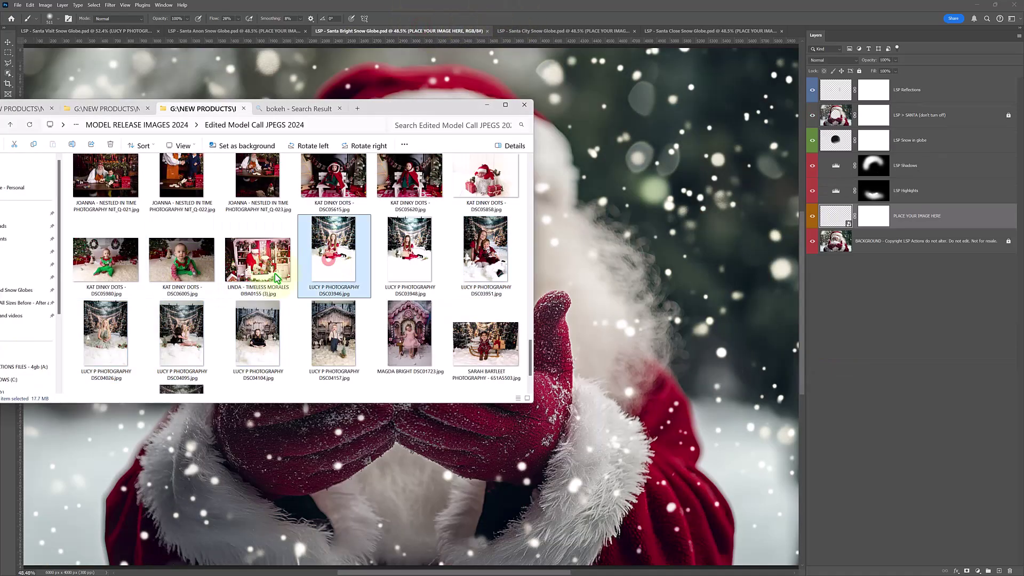
left_click(275, 278)
left_click_drag(489, 179, 629, 256)
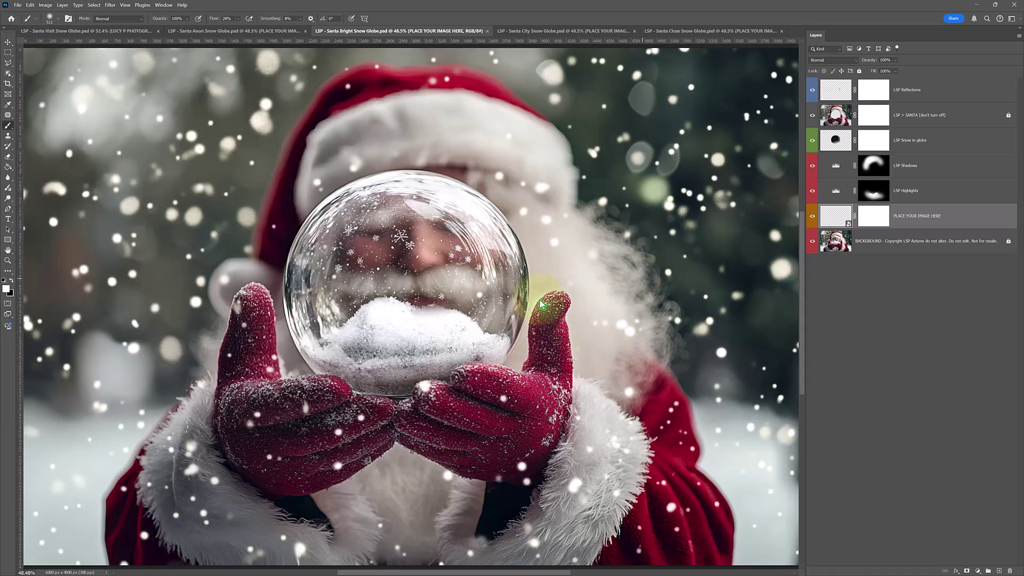
Scale the DSC05858 photo to 46.29% and position the sleeping baby and gifts inside the globe
left_click_drag(415, 44, 416, 344)
left_click_drag(499, 442, 508, 280)
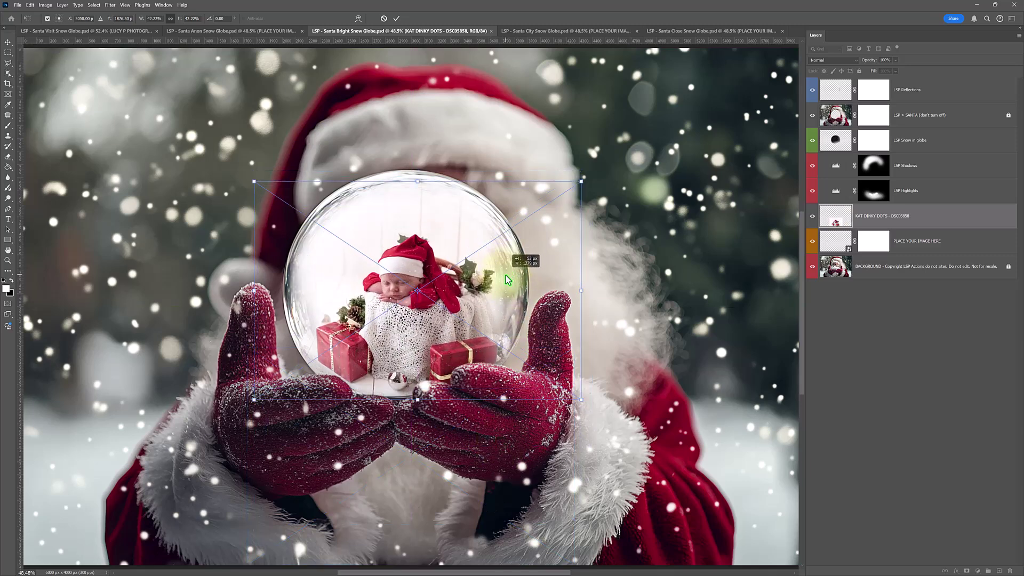
left_click_drag(416, 180, 415, 160)
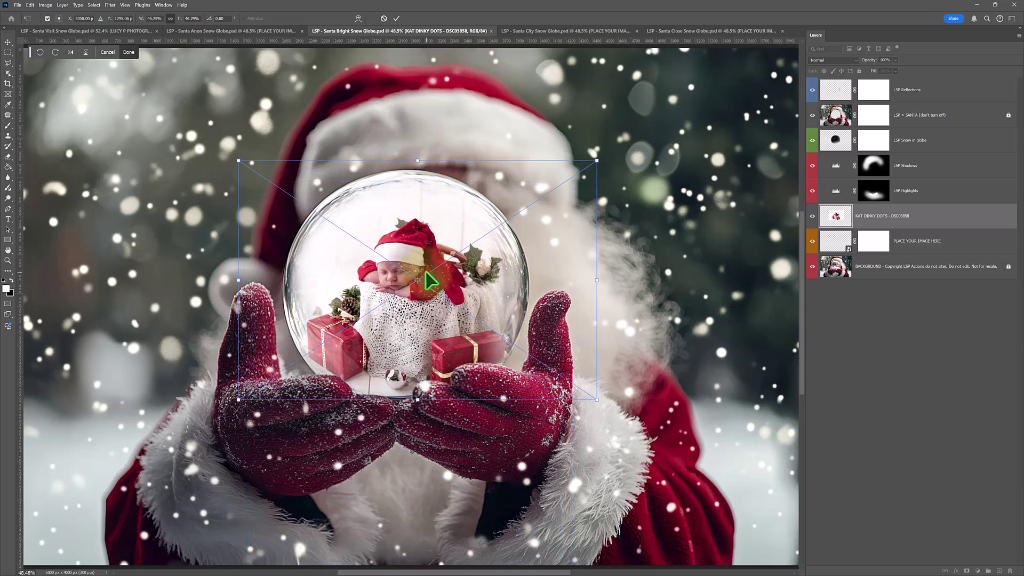
key("Return")
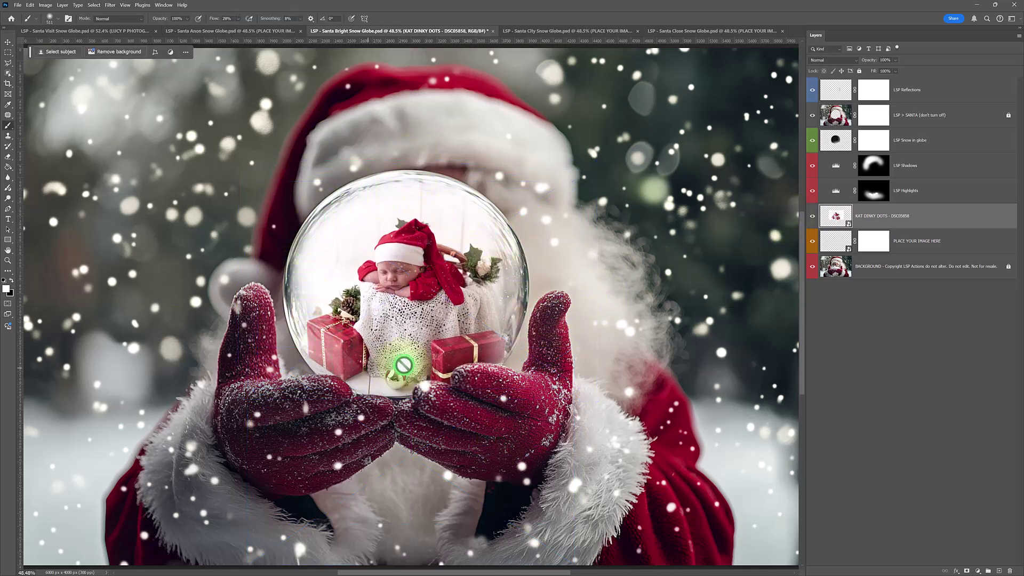
Mask the snow off the sleeping baby on the LSP Snow in globe layer, and compare the globe with the photo hidden and shown
left_click(874, 144)
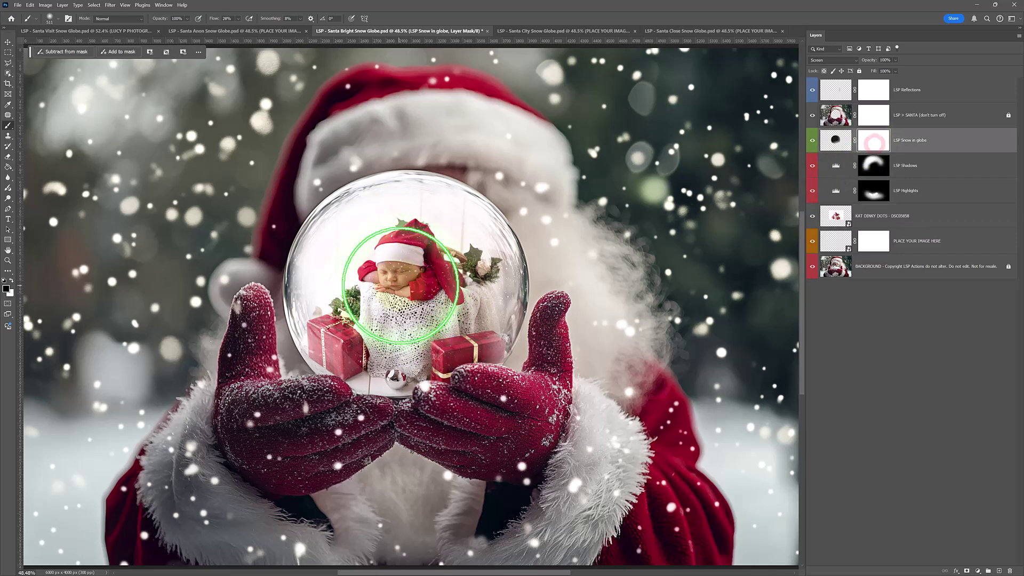
left_click(511, 208)
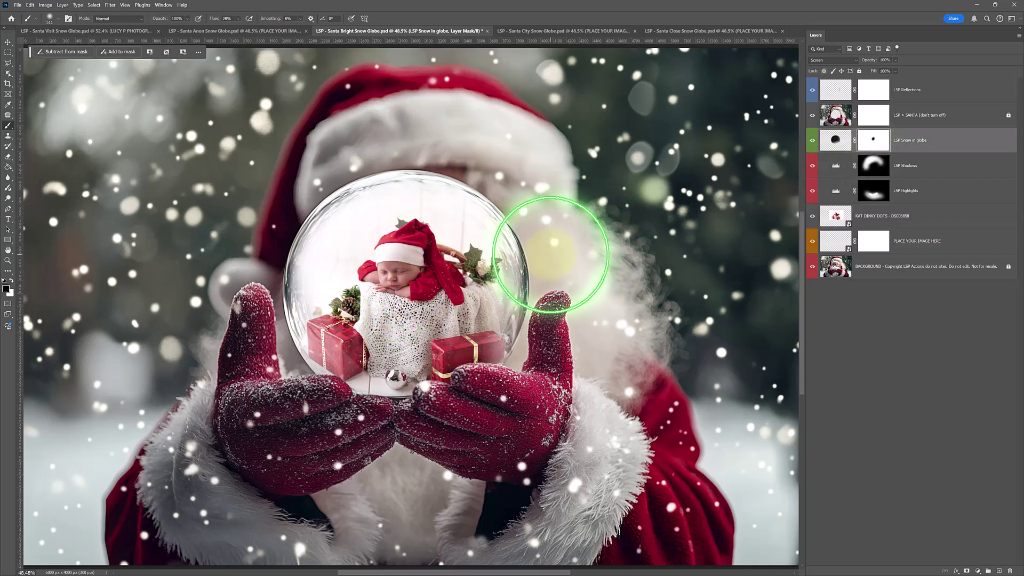
left_click(813, 216)
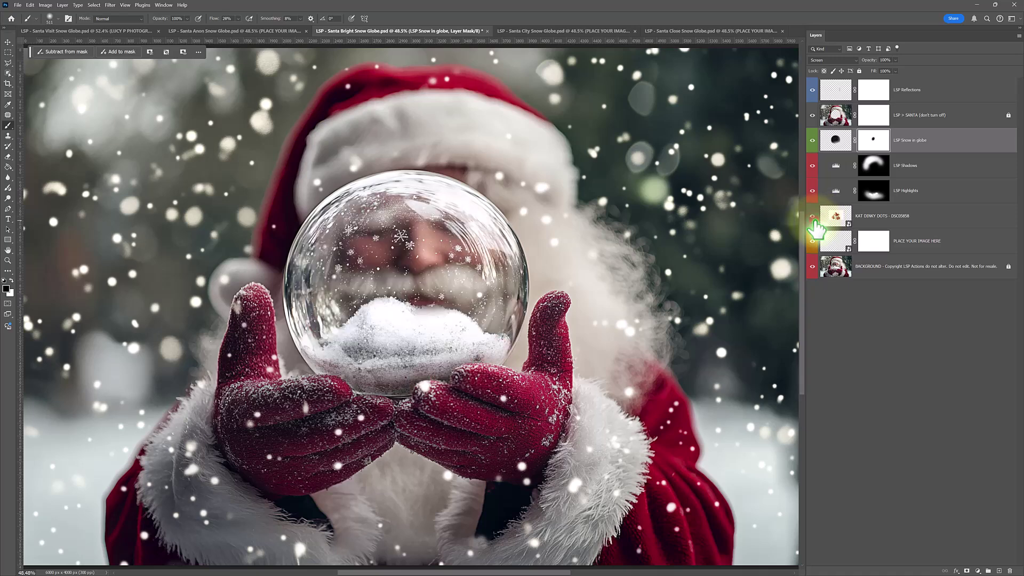
left_click(813, 216)
left_click(812, 216)
left_click(813, 216)
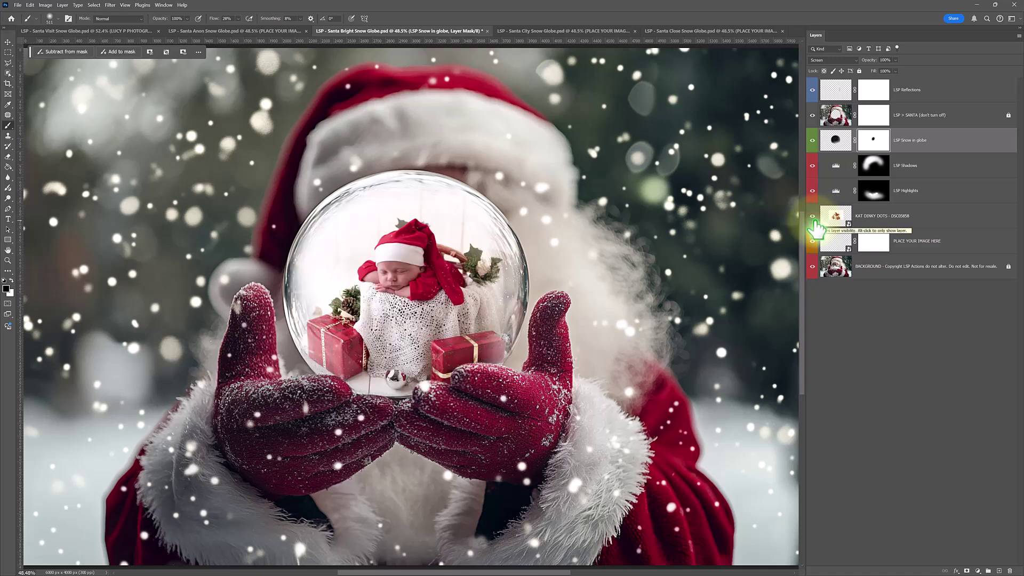
Switch to the Santa City Snow Globe template and place the NIT_Q-023 photo into it from File Explorer
left_click(526, 31)
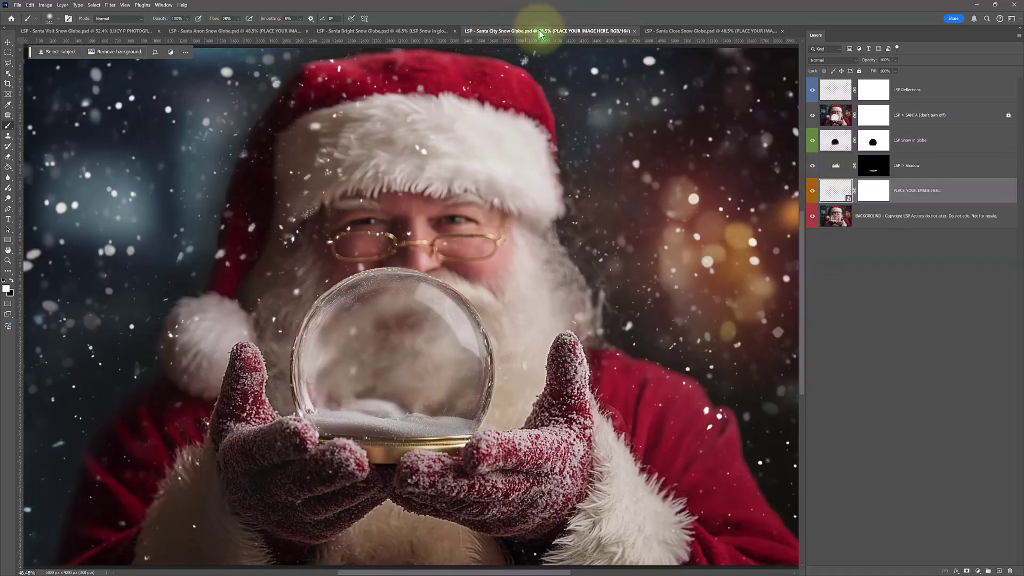
key("alt+Tab")
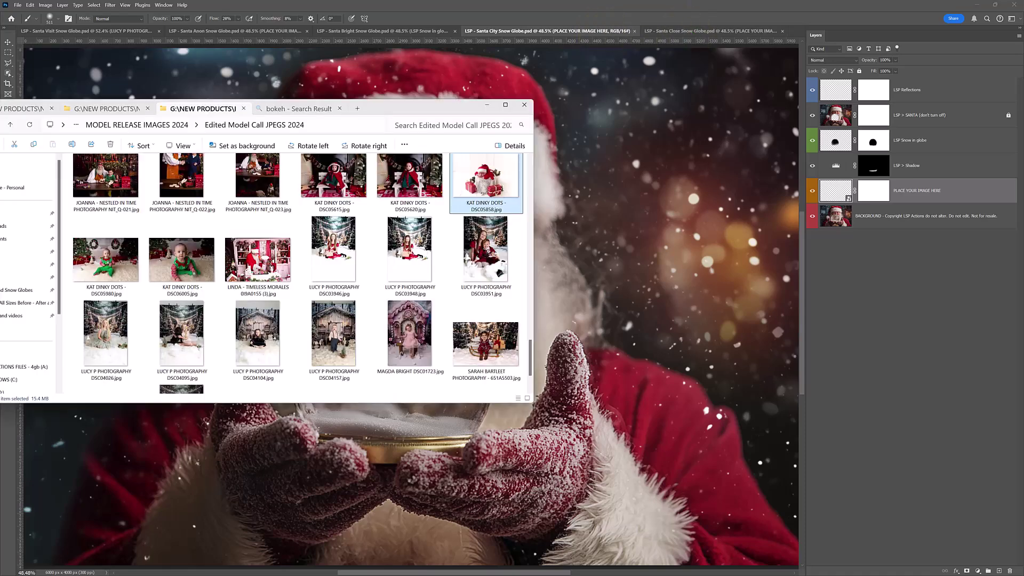
left_click_drag(246, 173, 580, 292)
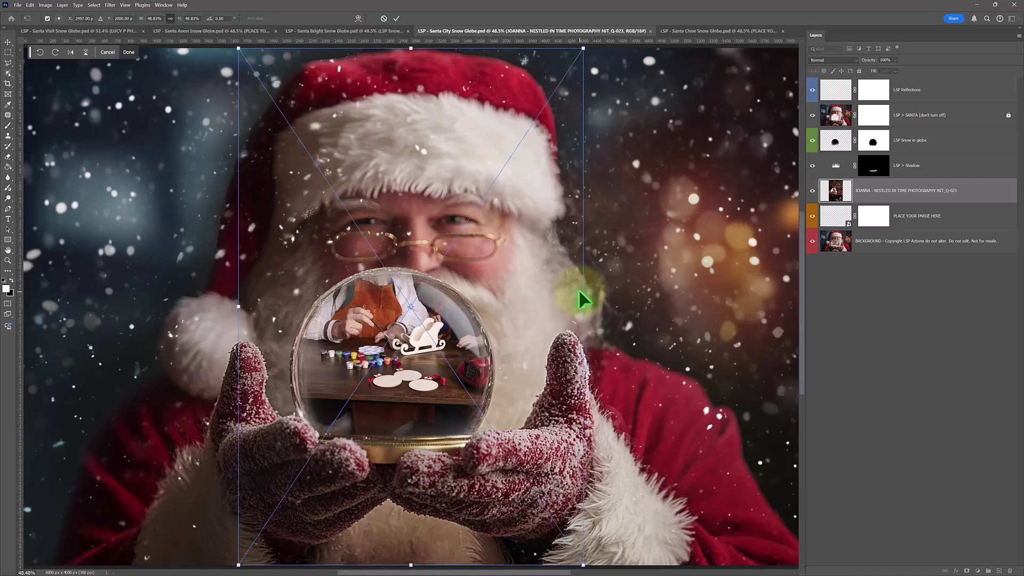
Scale down and reposition the NIT_Q-023 photo so that the toymaker Santa, the boy and the table fit inside the globe
left_click_drag(582, 306, 469, 305)
left_click_drag(403, 312, 442, 378)
left_click_drag(513, 375, 566, 358)
key("Return")
key("b")
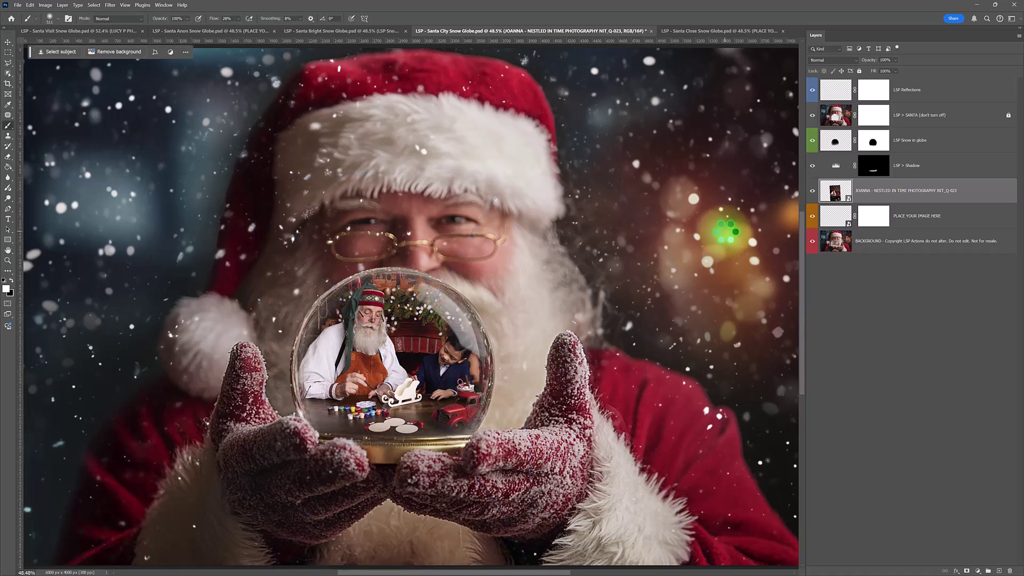
Switch to the Santa Close Snow Globe template and place the DSC05980 photo into it from File Explorer
left_click(699, 31)
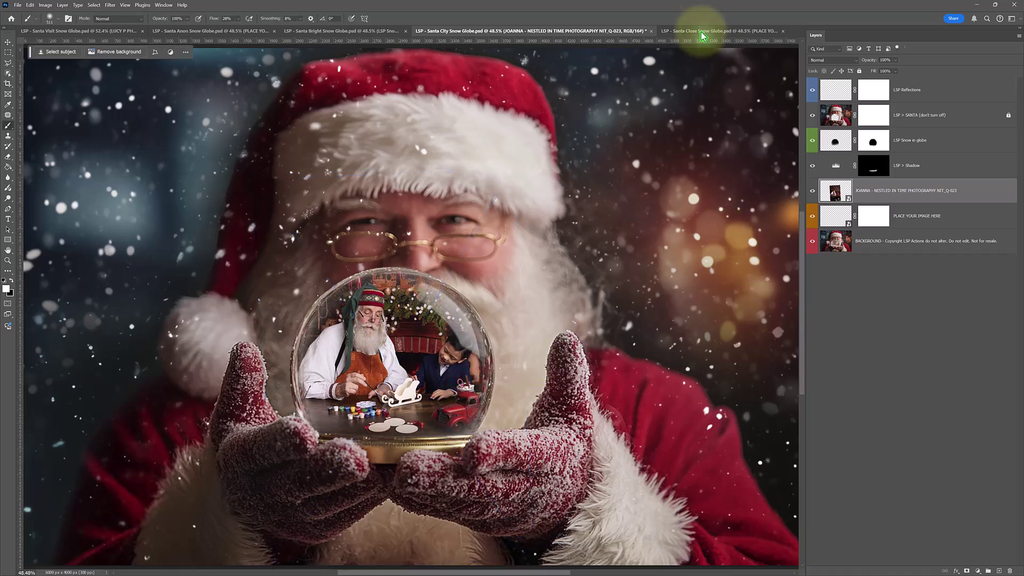
key("alt+Tab")
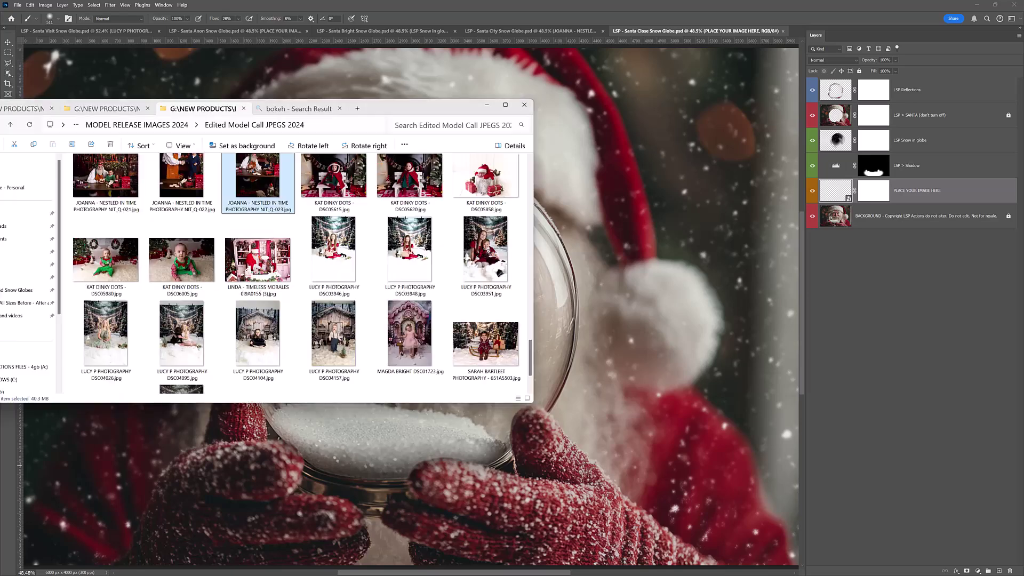
scroll(391, 301, "up", 1)
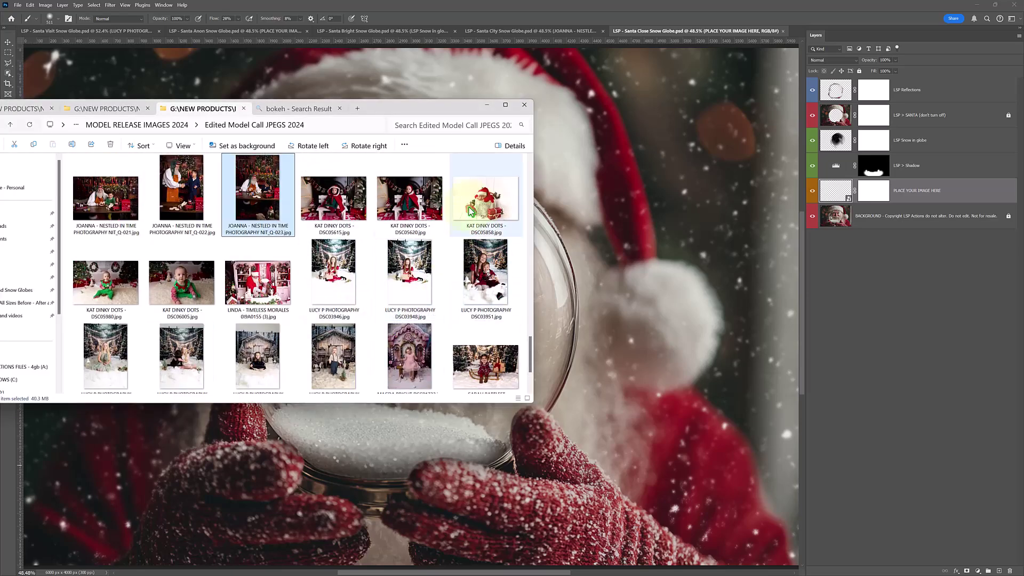
left_click_drag(106, 282, 580, 316)
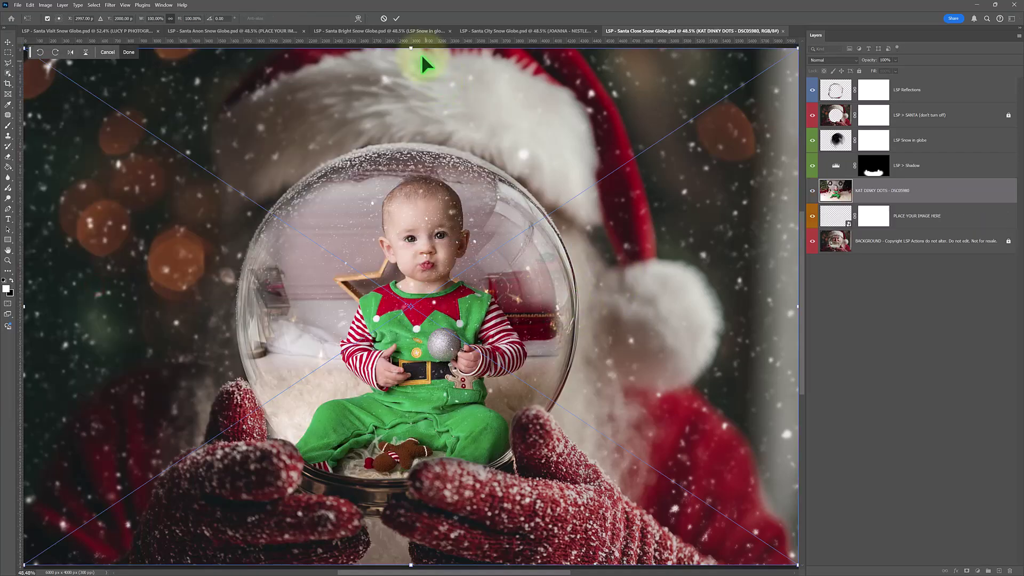
Scale down the DSC05980 photo and position the baby in the elf outfit centrally inside the globe
left_click_drag(411, 50, 408, 251)
left_click_drag(468, 394, 470, 320)
left_click_drag(403, 167, 405, 136)
key("Return")
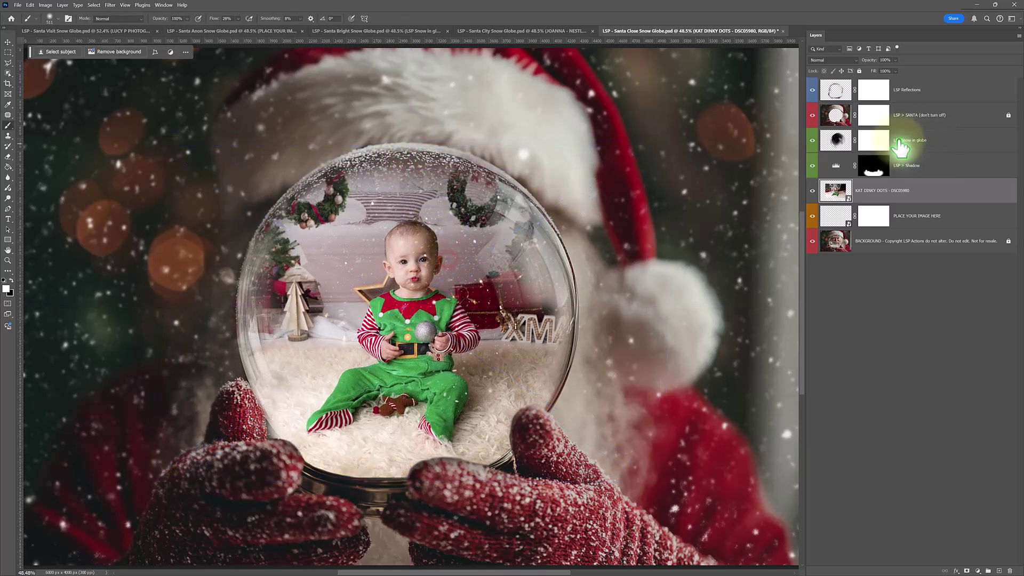
Mask the snow off the elf baby on the LSP Snow in globe layer, and select the DSC05980 photo layer
left_click(873, 140)
key("b")
left_click(404, 233)
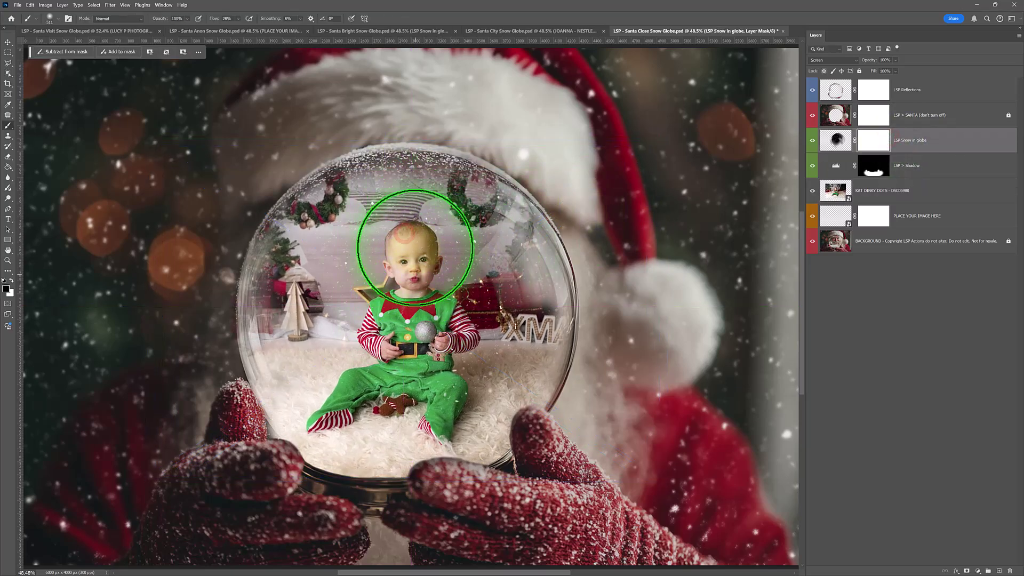
left_click(877, 193)
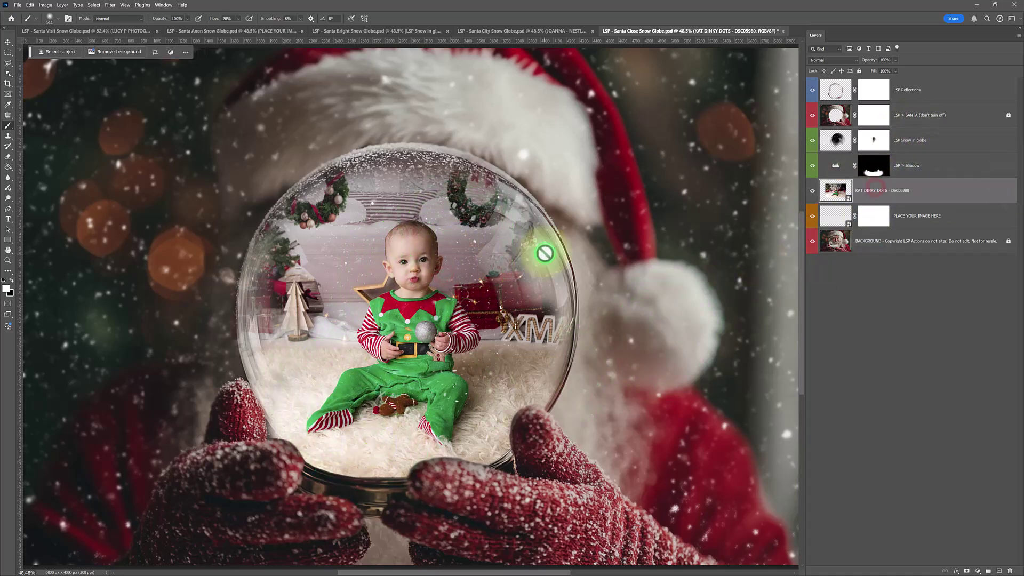
Return to the Santa Visit Snow Globe template, and rotate the DSC04026 photo to -2.71° and reposition the seated girl inside the globe
left_click(239, 31)
left_click(104, 31)
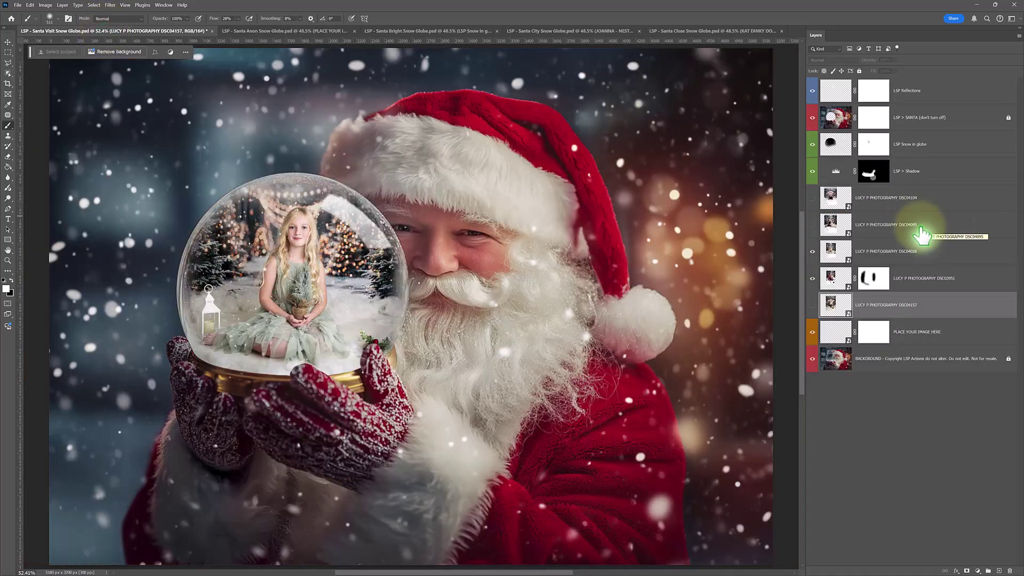
left_click(910, 278)
key("ctrl+t")
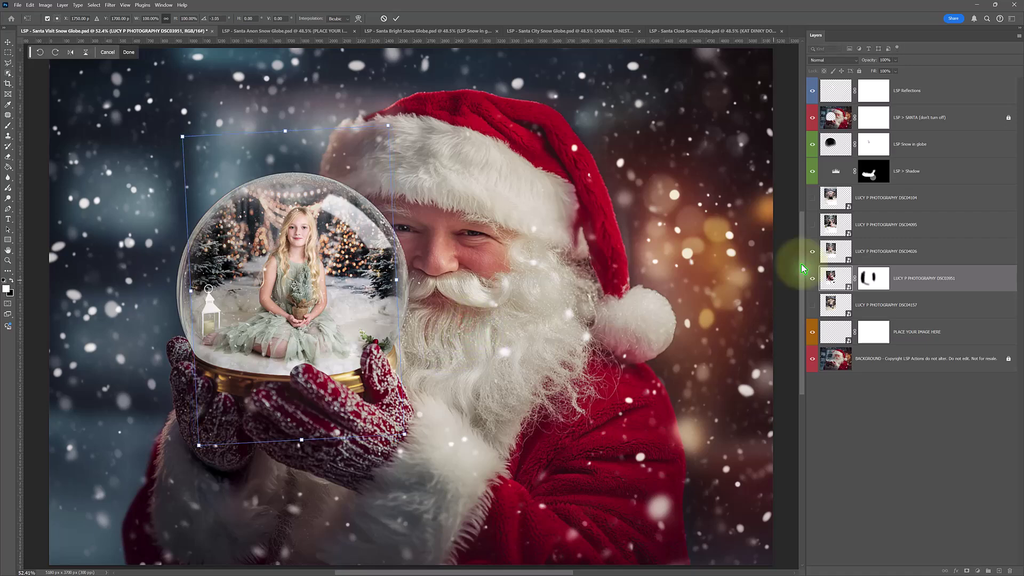
left_click(875, 248)
left_click_drag(468, 319, 468, 307)
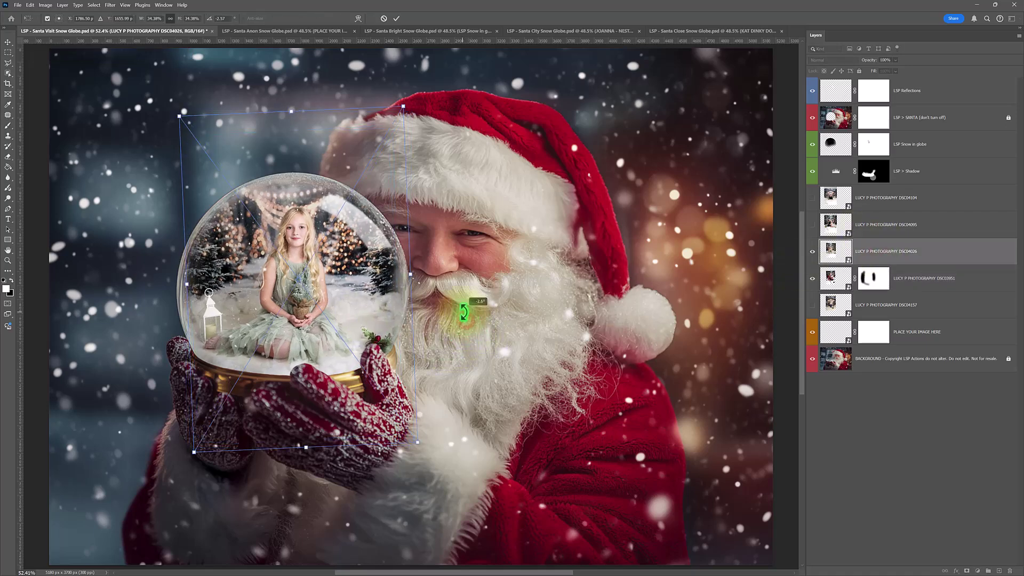
left_click_drag(354, 331, 350, 335)
left_click(923, 251)
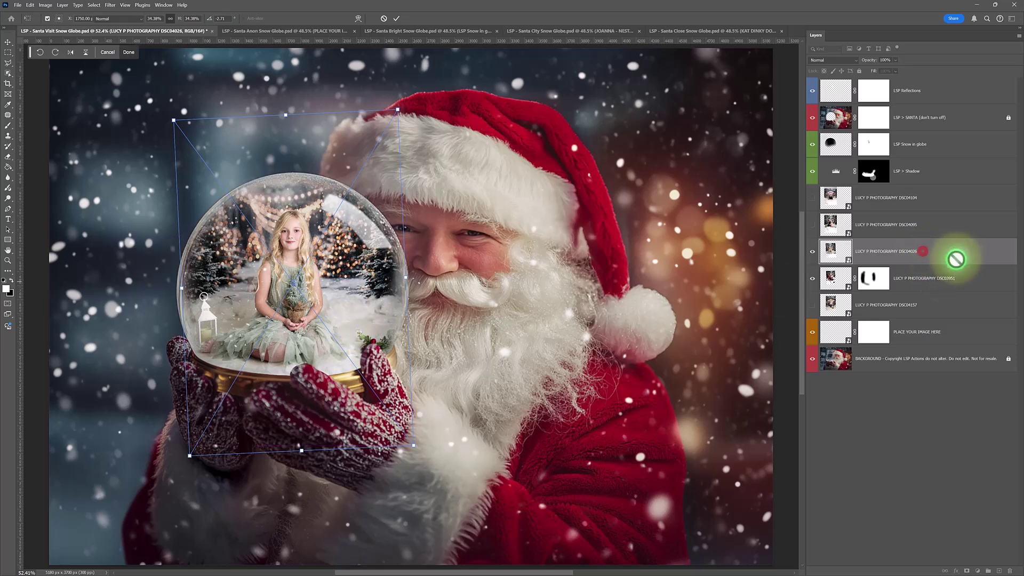